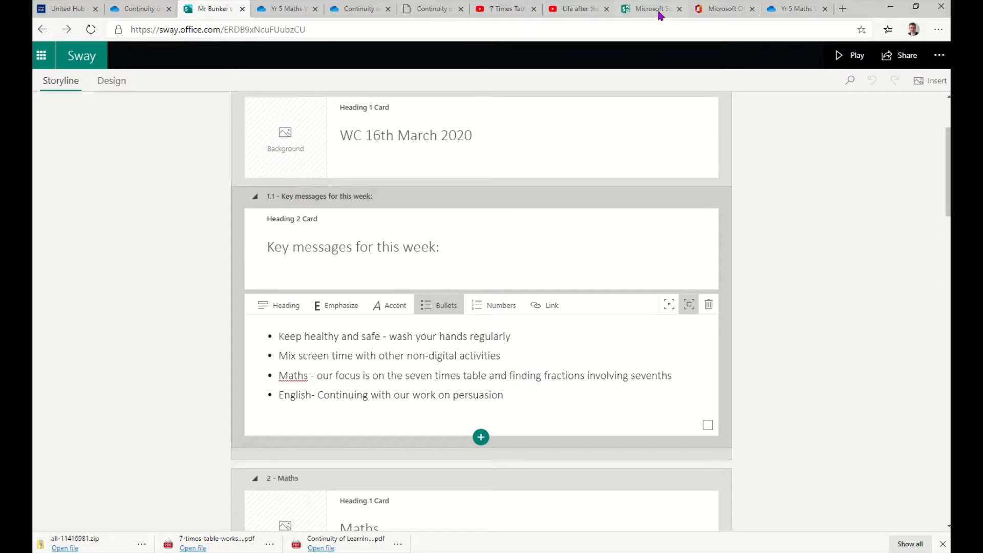
# - Open Sway from the Office 365 home page, create a blank Sway and title it with the teacher's name followed by "Class Sway"
pyautogui.click(716, 10)
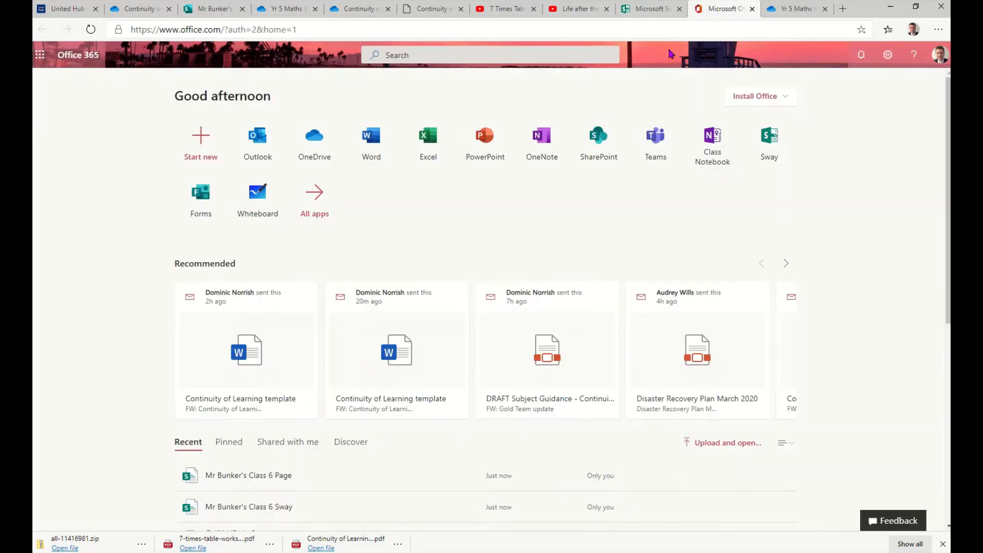
pyautogui.click(783, 148)
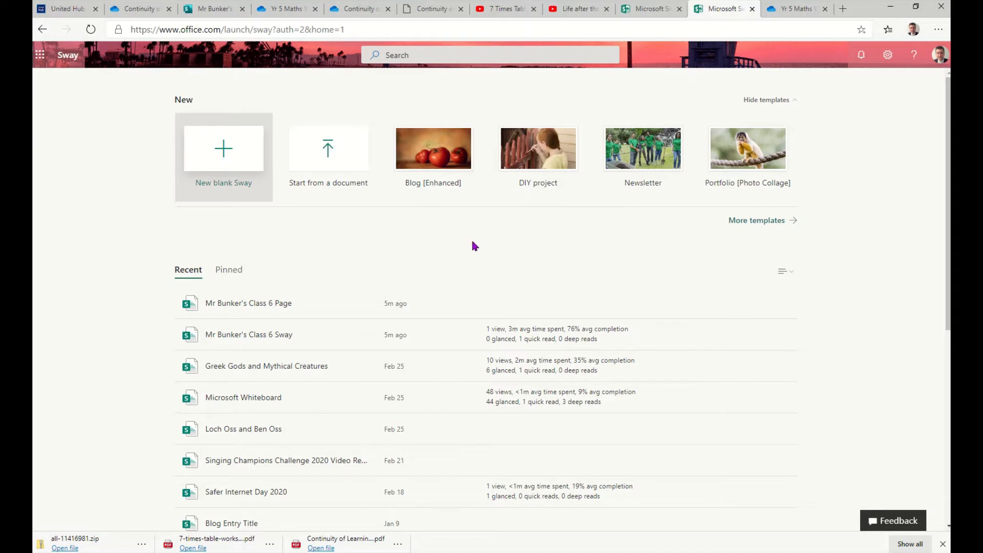
pyautogui.click(233, 157)
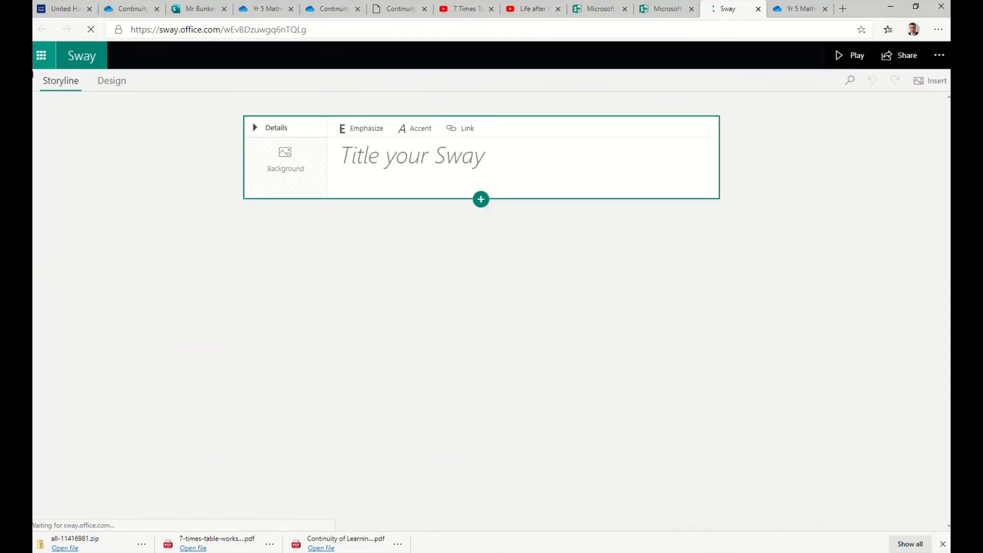
pyautogui.click(503, 162)
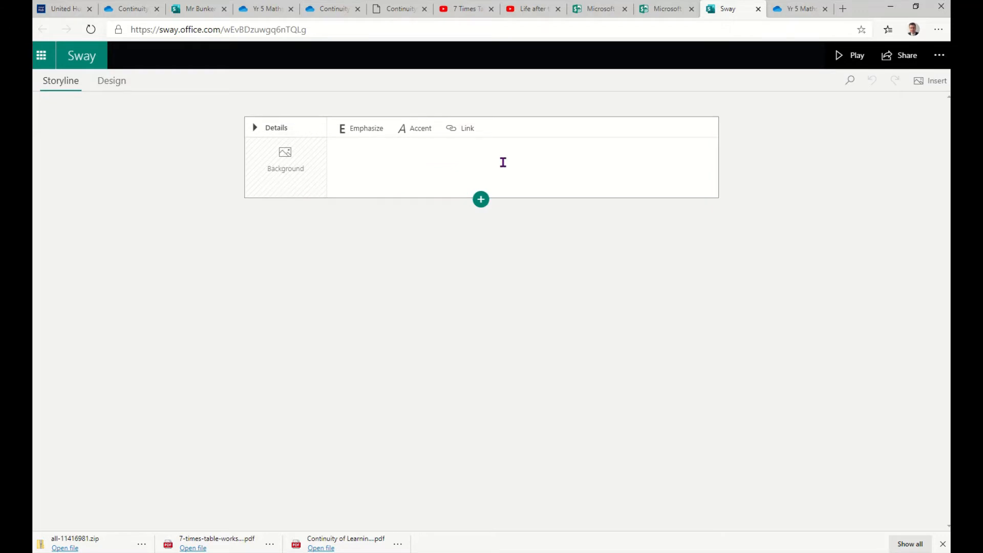
pyautogui.write("Mr Bunker's Class Sway")
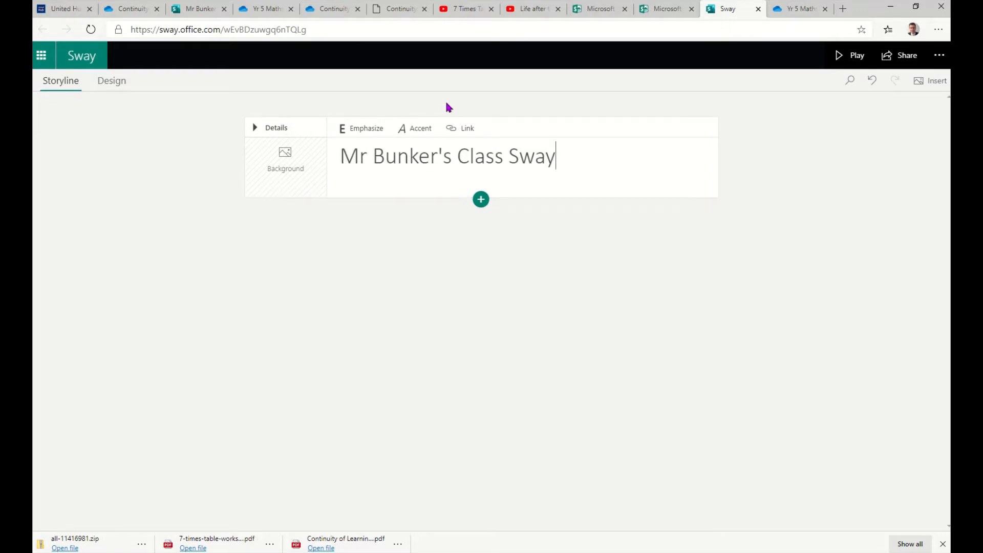
# - Set the title card's background to background1.jpg from the device and preview the Sway
pyautogui.click(278, 160)
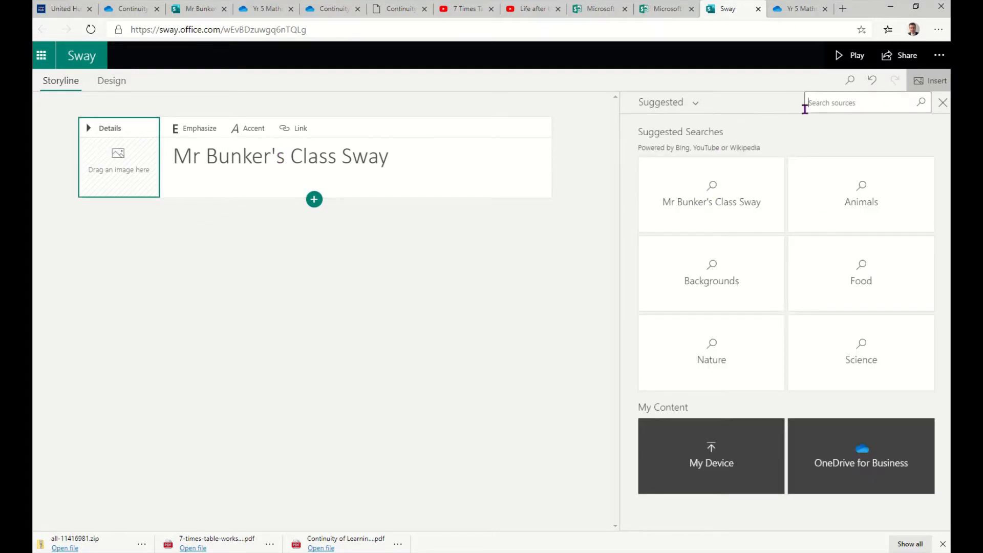
pyautogui.click(698, 104)
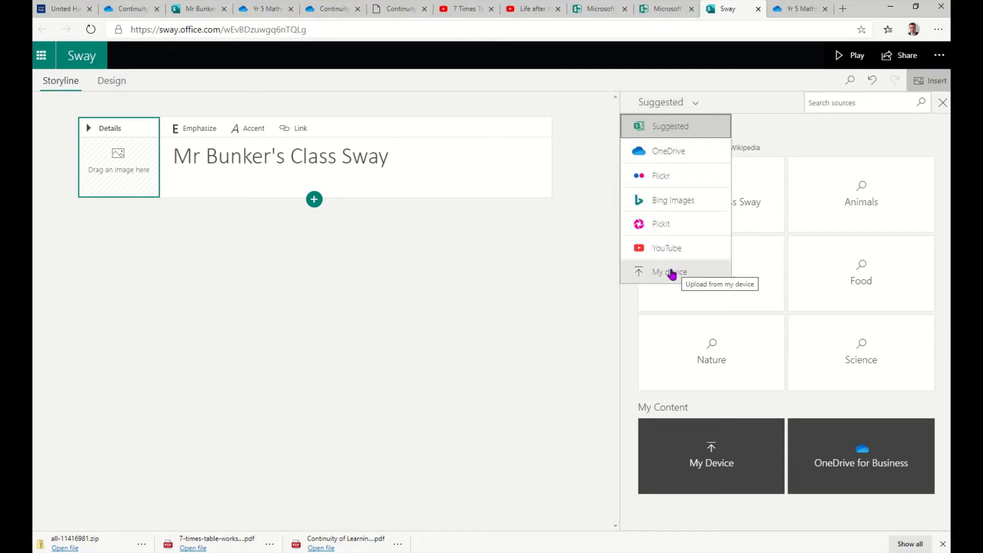
pyautogui.click(674, 273)
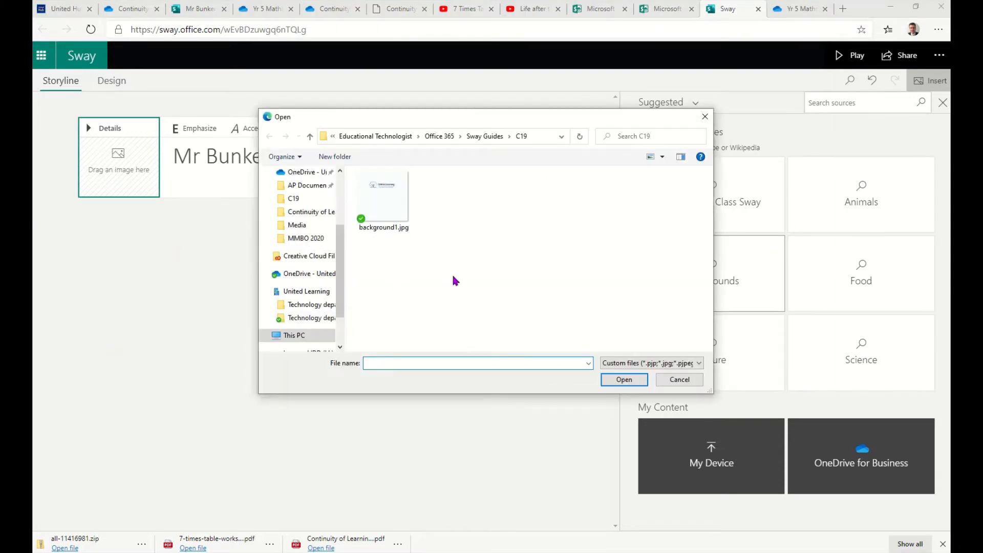
pyautogui.click(383, 201)
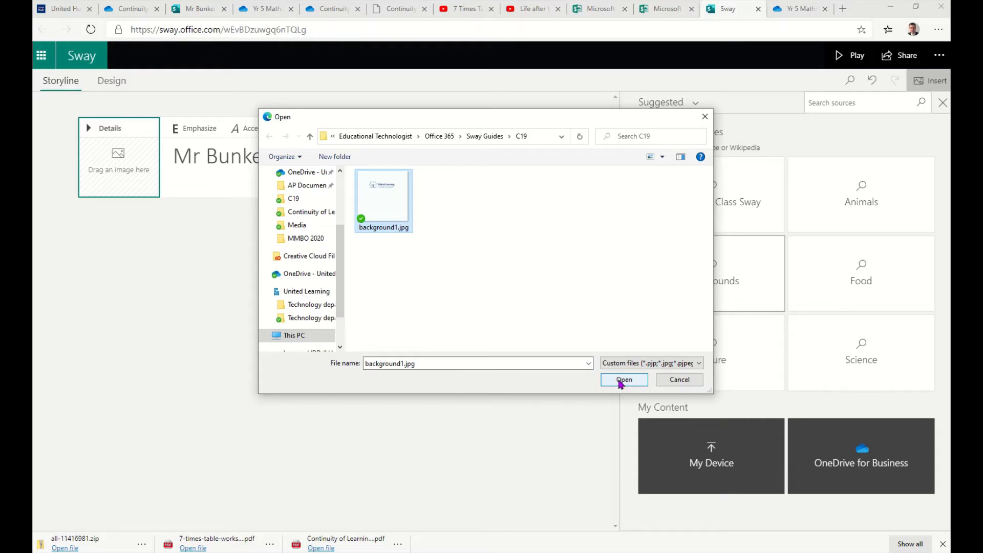
pyautogui.click(619, 382)
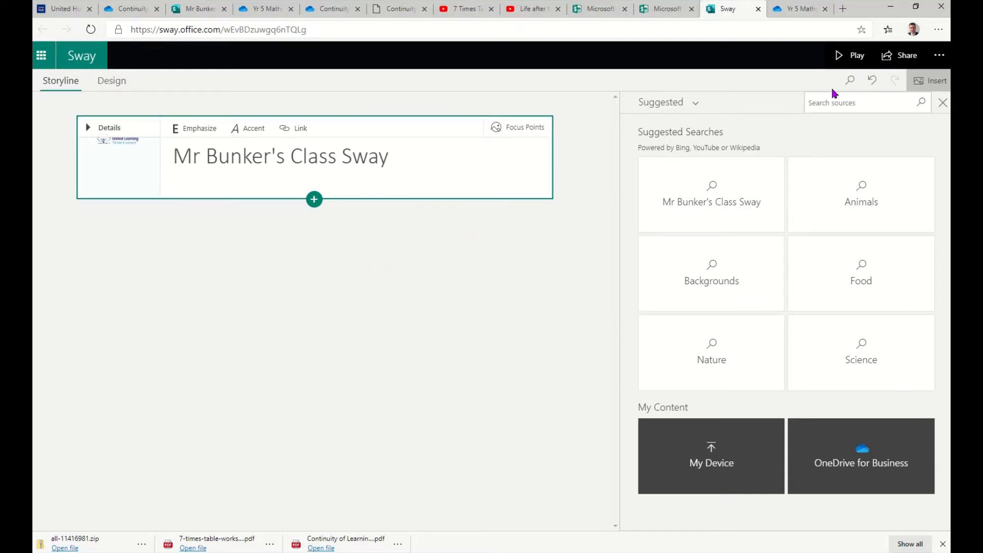
pyautogui.click(844, 66)
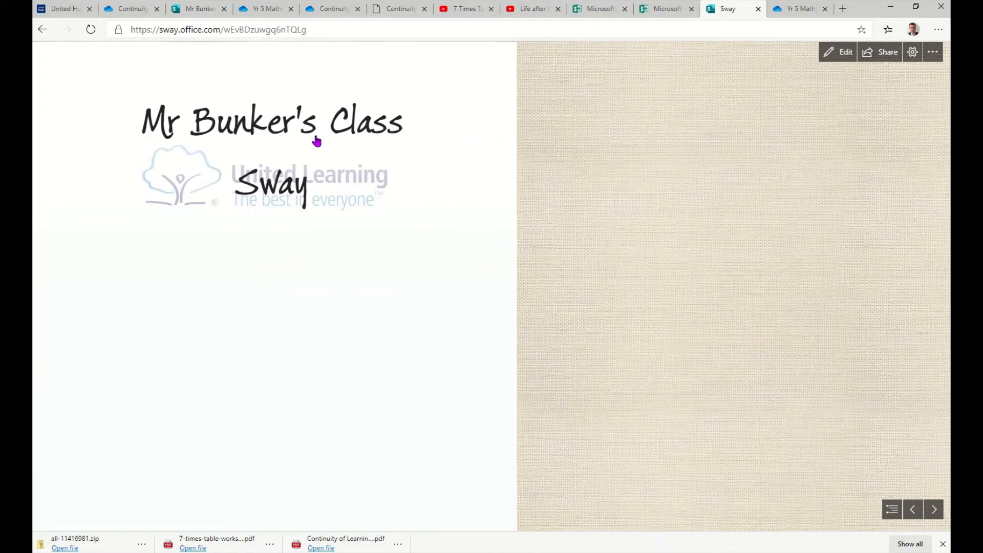
pyautogui.click(842, 54)
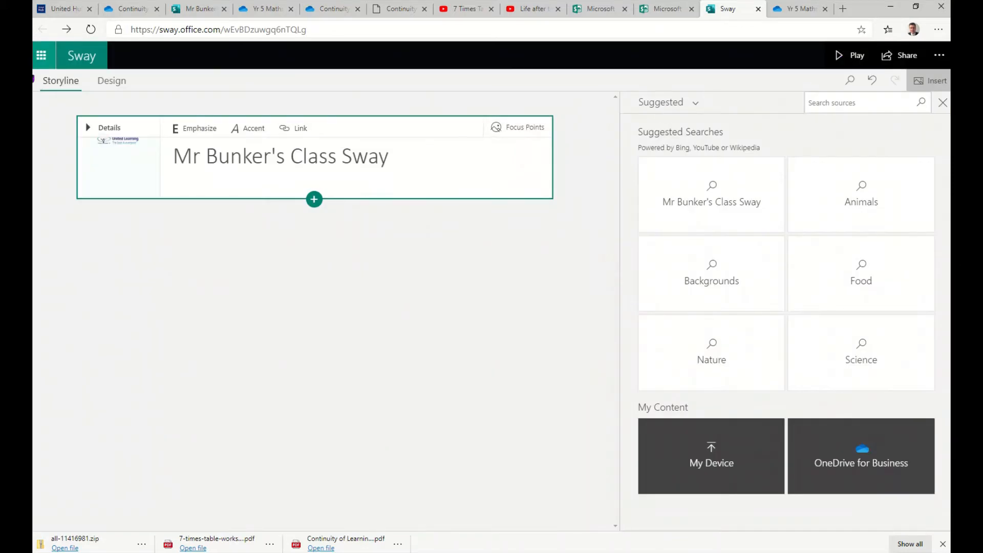
# - Change the Sway's design layout to Vertical
pyautogui.click(112, 82)
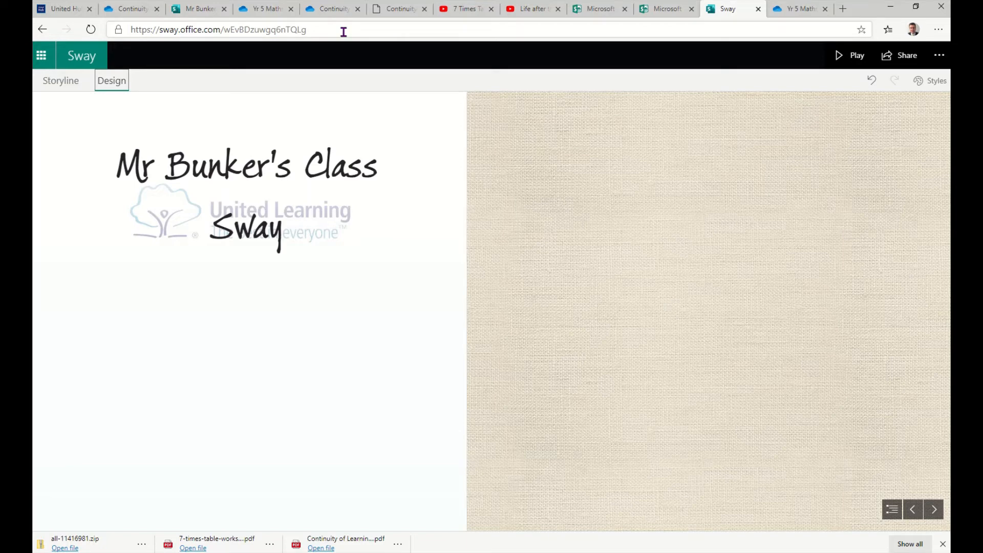
pyautogui.click(922, 81)
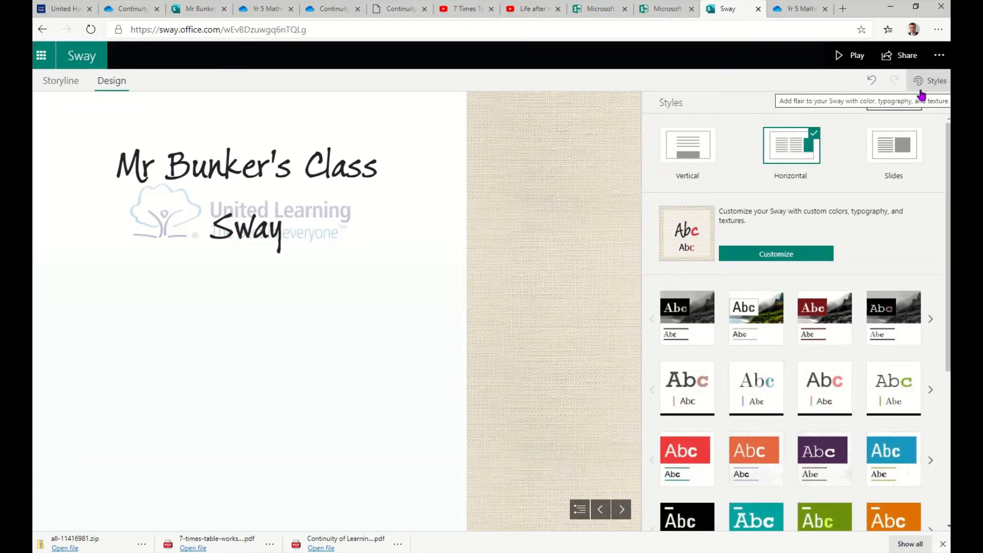
pyautogui.click(683, 158)
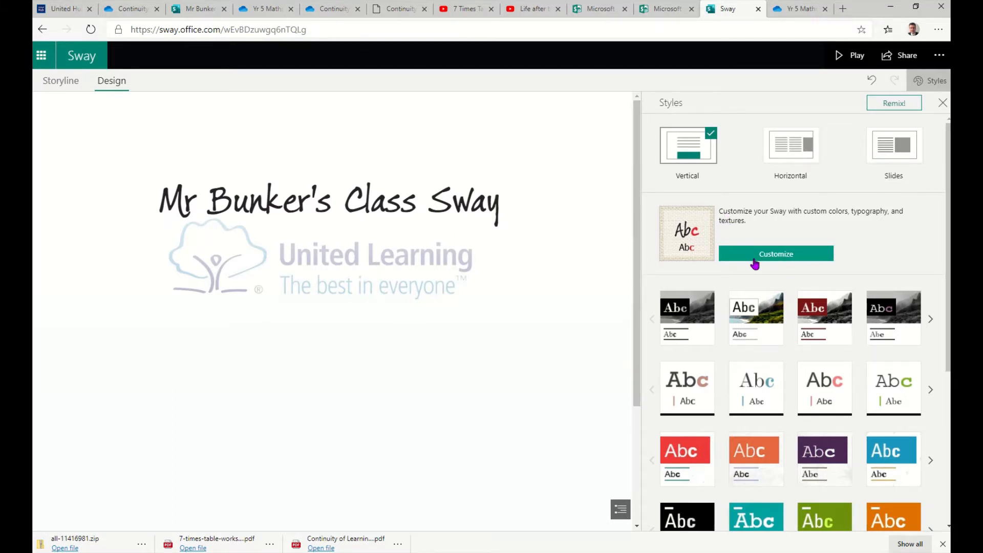
# - Apply the plain white style with black text, comparing it with the black variation in the same row, and preview the Sway
pyautogui.scroll(-4, 754, 264)
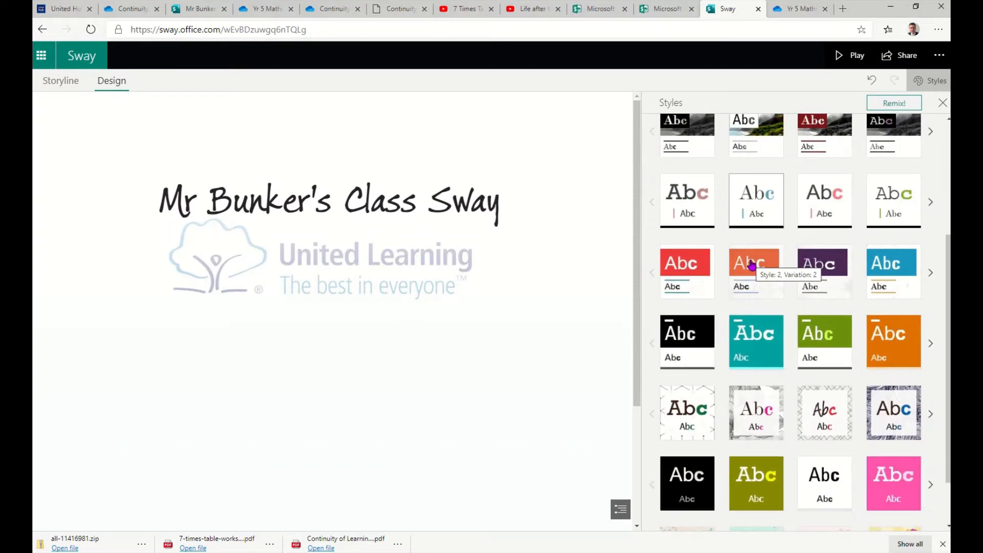
pyautogui.scroll(-1, 752, 266)
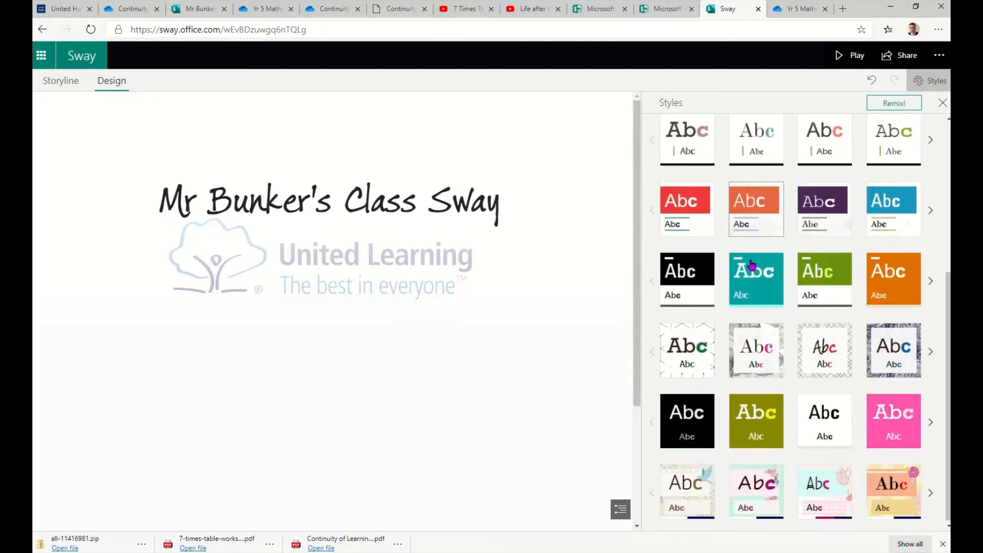
pyautogui.click(828, 425)
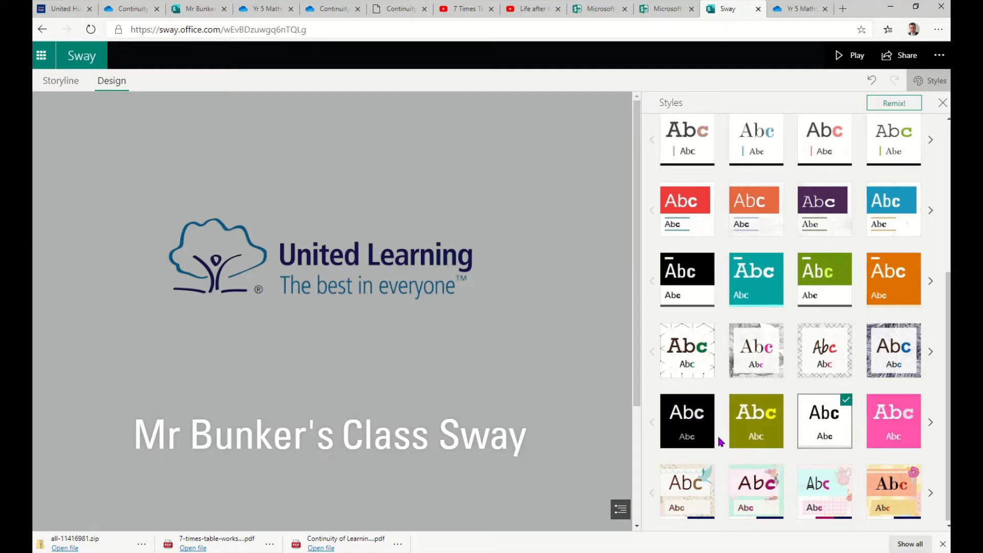
pyautogui.click(688, 425)
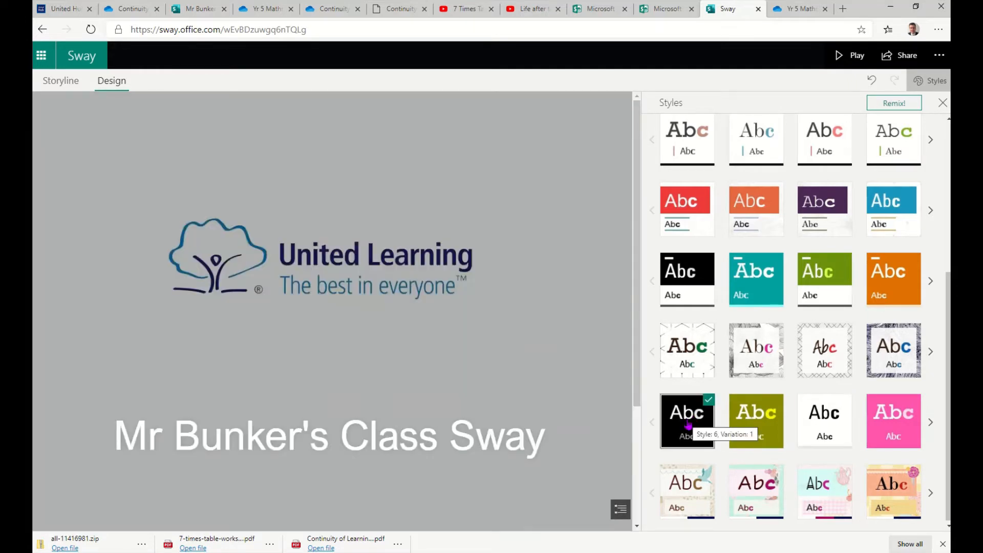
pyautogui.click(824, 431)
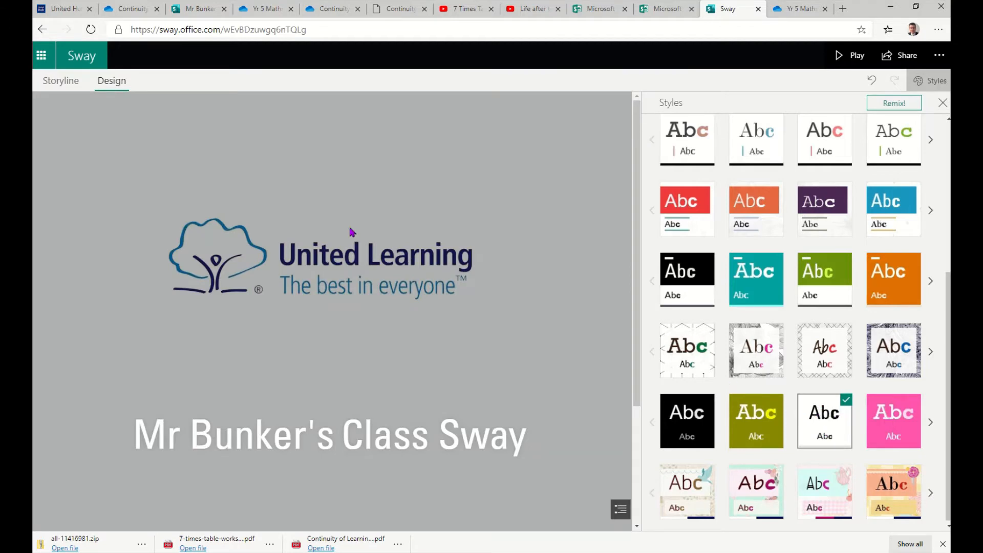
pyautogui.click(855, 57)
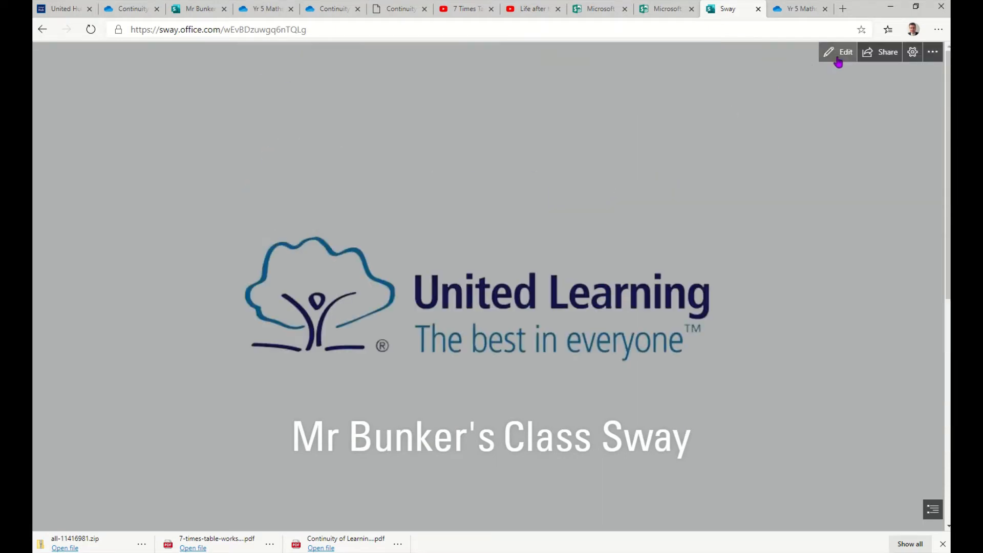
pyautogui.click(838, 59)
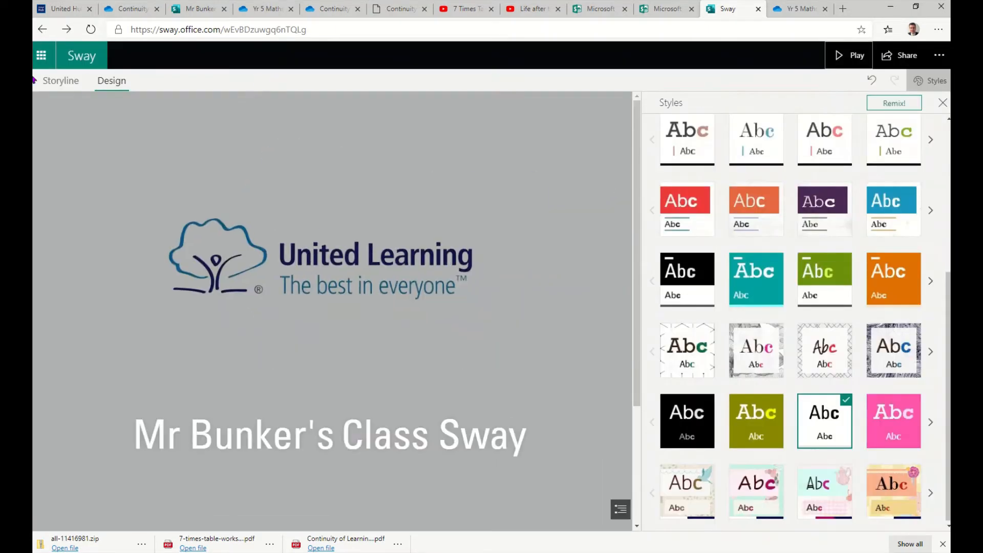
# - Add a Heading 1 card below the title card in the storyline, reading "WC 16 March 2020"
pyautogui.click(66, 87)
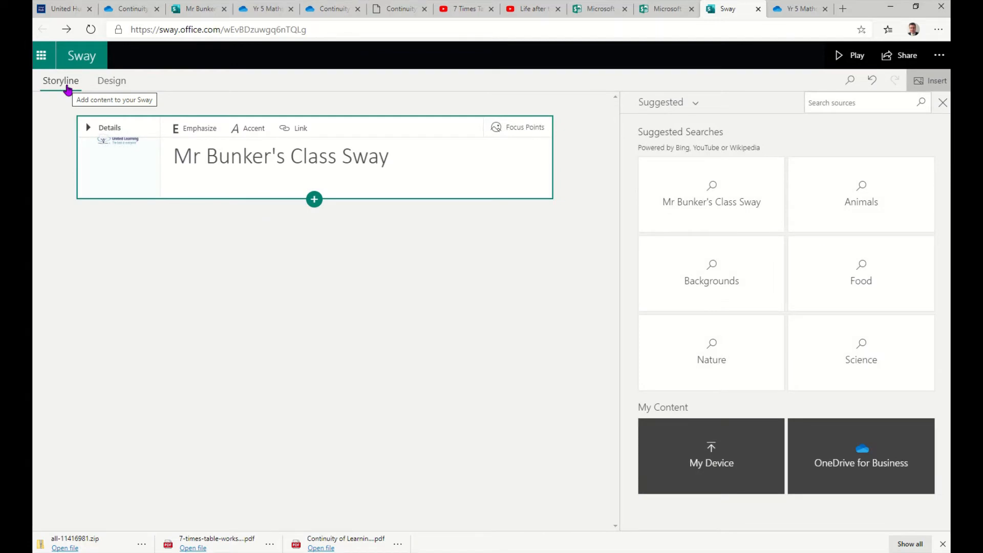
pyautogui.click(314, 200)
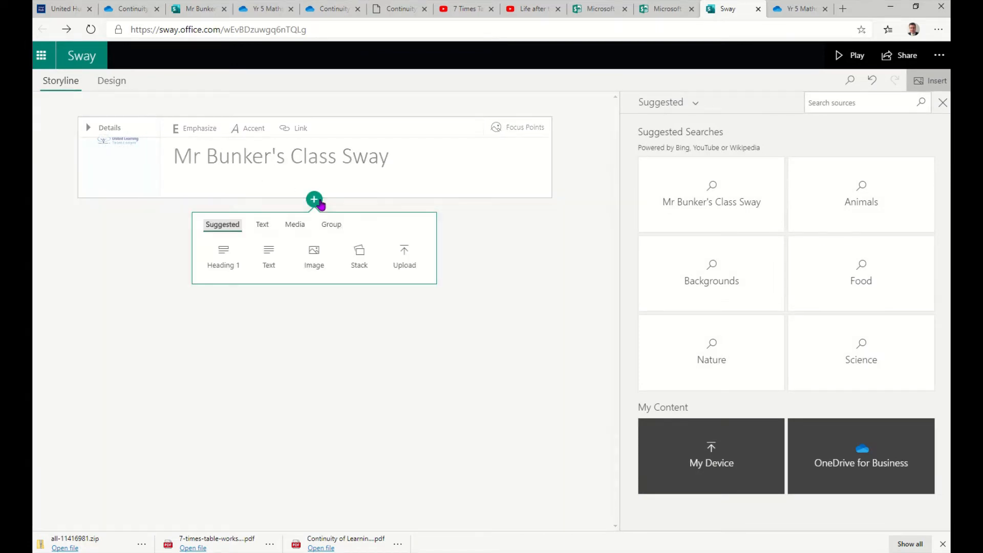
pyautogui.click(223, 266)
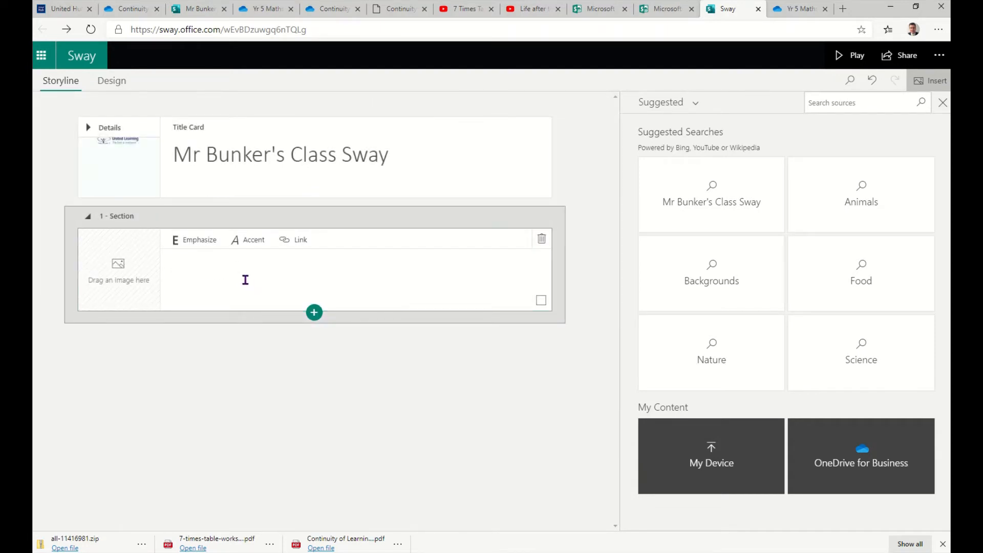
pyautogui.write('WC 16 March 2020')
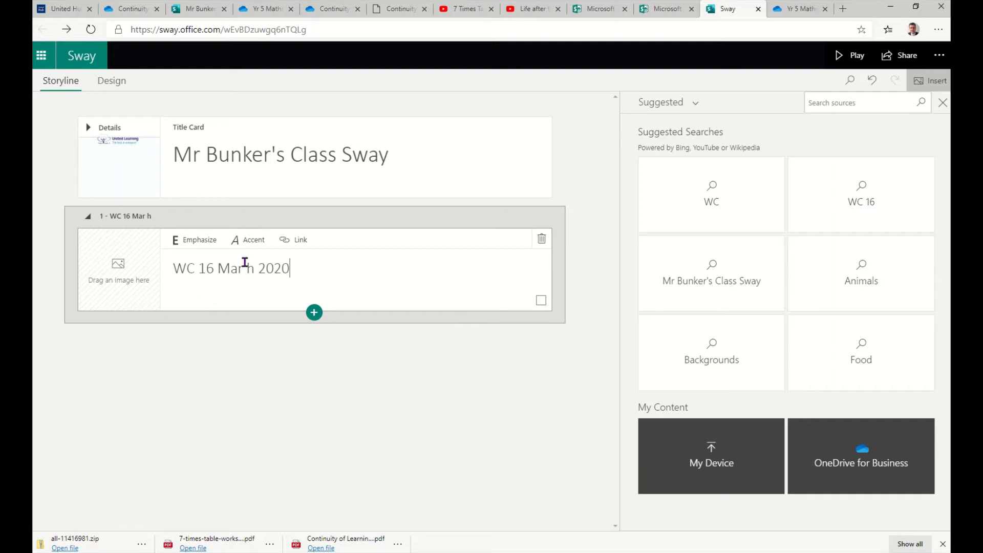
pyautogui.click(244, 273)
pyautogui.press('BackSpace')
pyautogui.write('c')
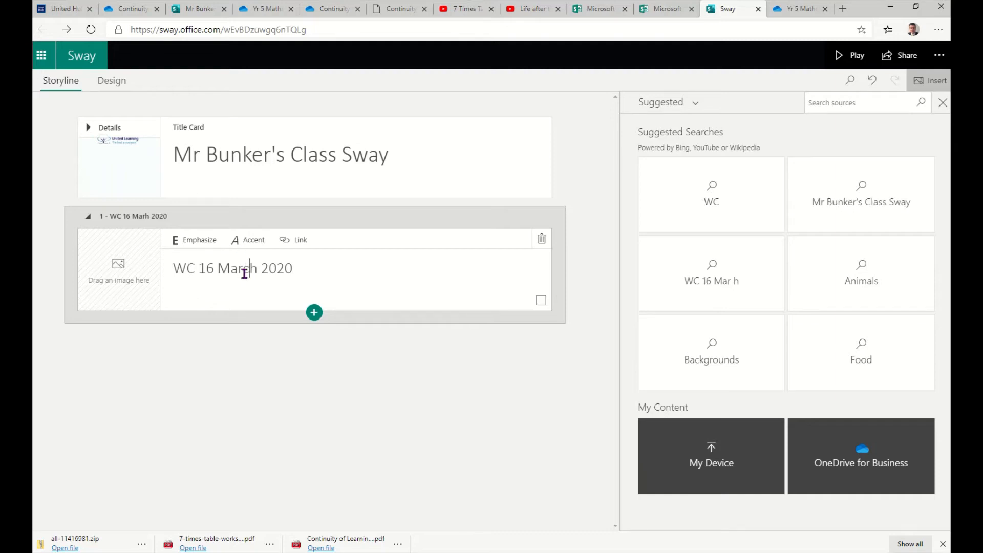
# - Add a Heading 2 card reading "Reminders" beneath the week heading
pyautogui.click(314, 312)
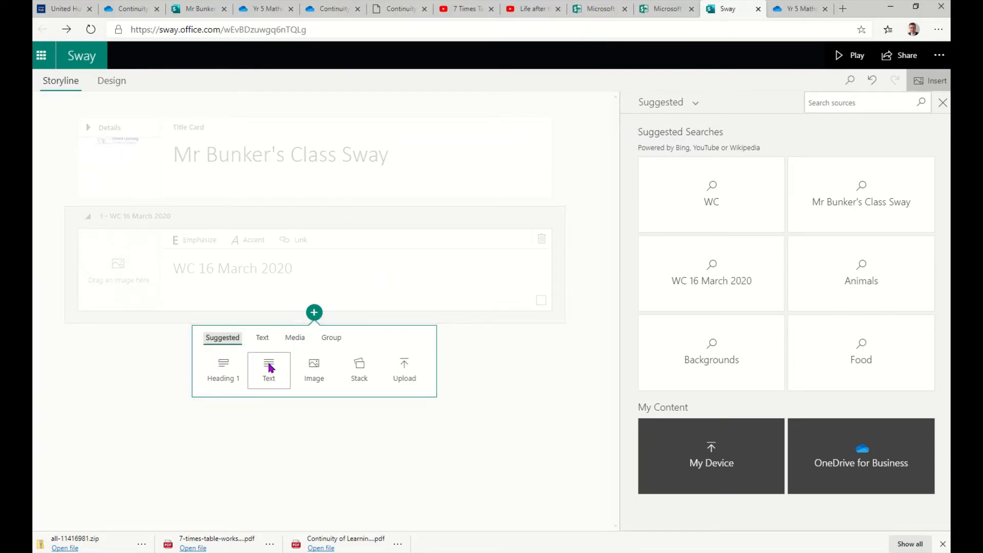
pyautogui.click(263, 340)
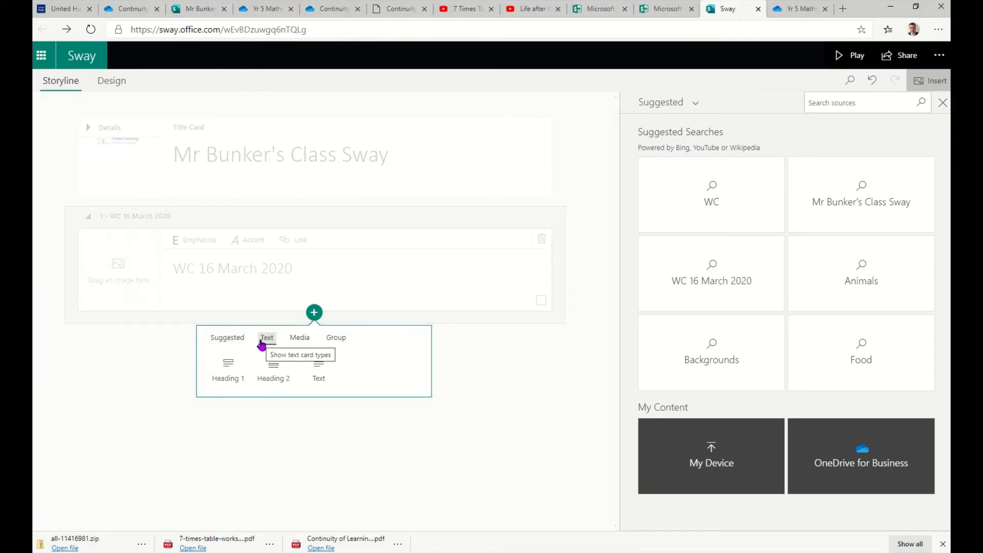
pyautogui.click(274, 368)
pyautogui.click(266, 380)
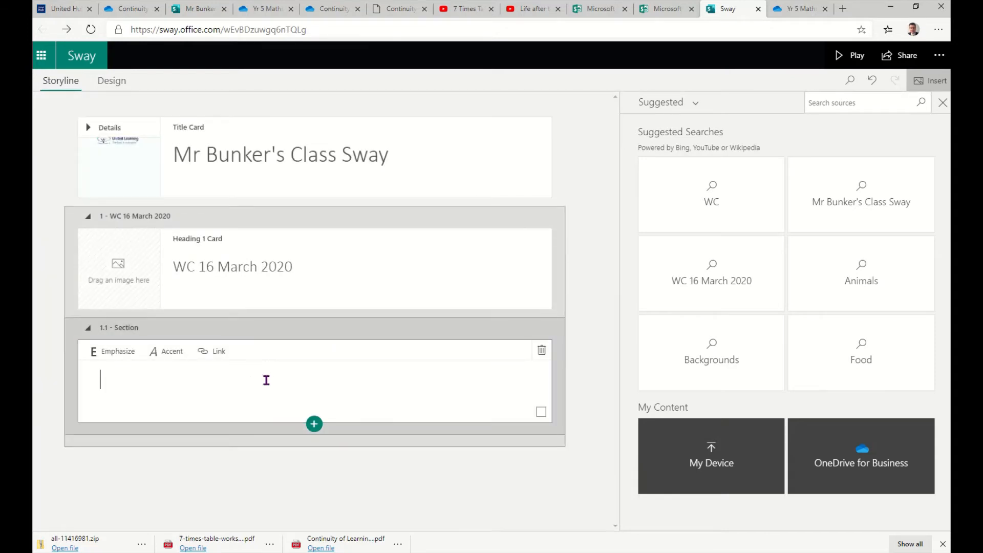
pyautogui.write('Reminders')
# - Add a text card with bullets: "Remember to wash your hands regularly", "English work is on persuasive text", "Maths work is based around the seven times table"
pyautogui.click(314, 424)
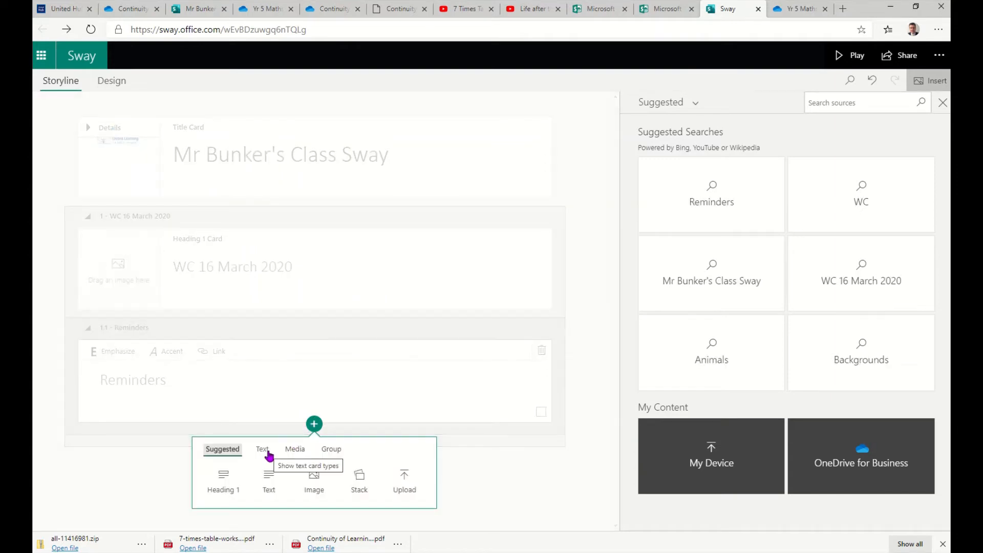
pyautogui.click(268, 480)
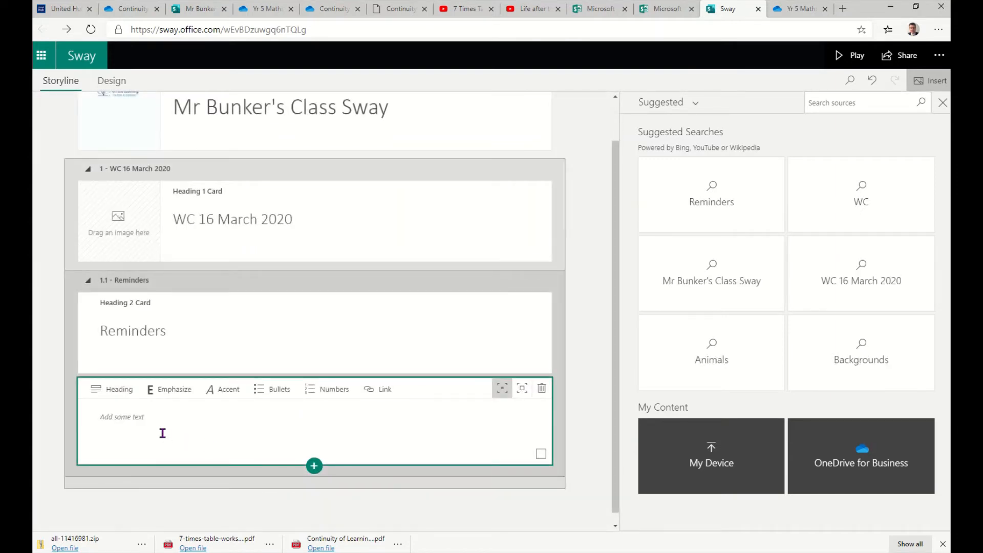
pyautogui.click(162, 434)
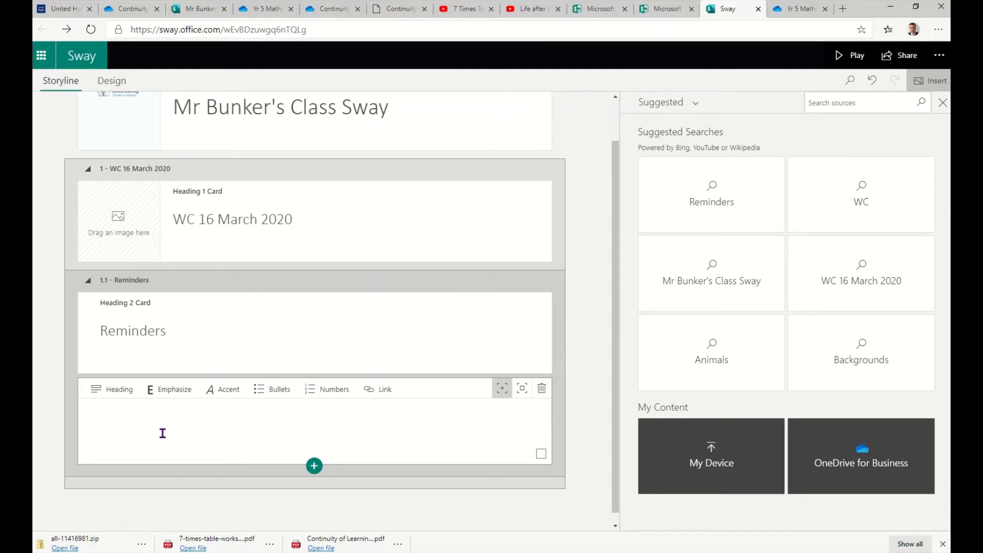
pyautogui.write('Remember to wash your hands regularly English work is on persuasive text Maths work is based around the seven times table')
pyautogui.hotkey('ctrl', 'a')
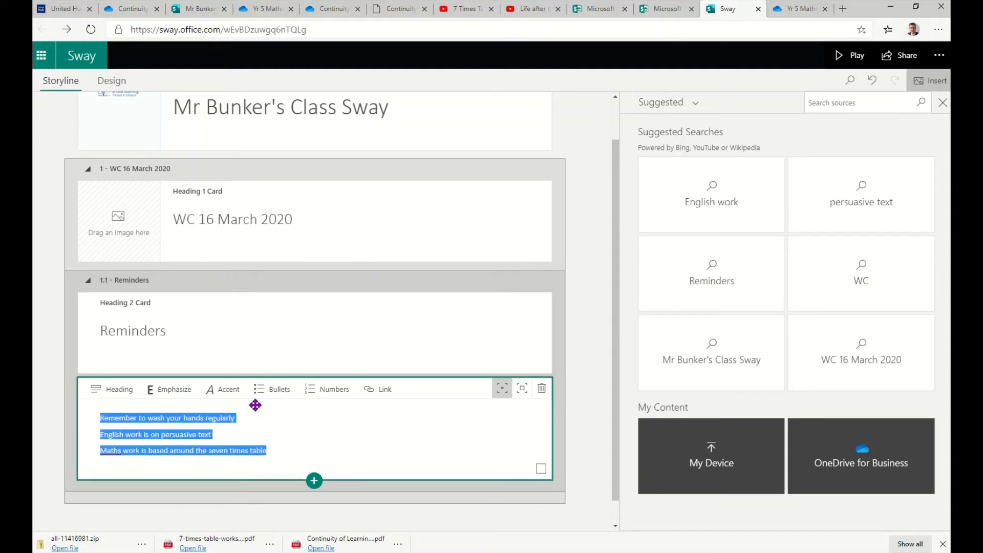
pyautogui.click(275, 399)
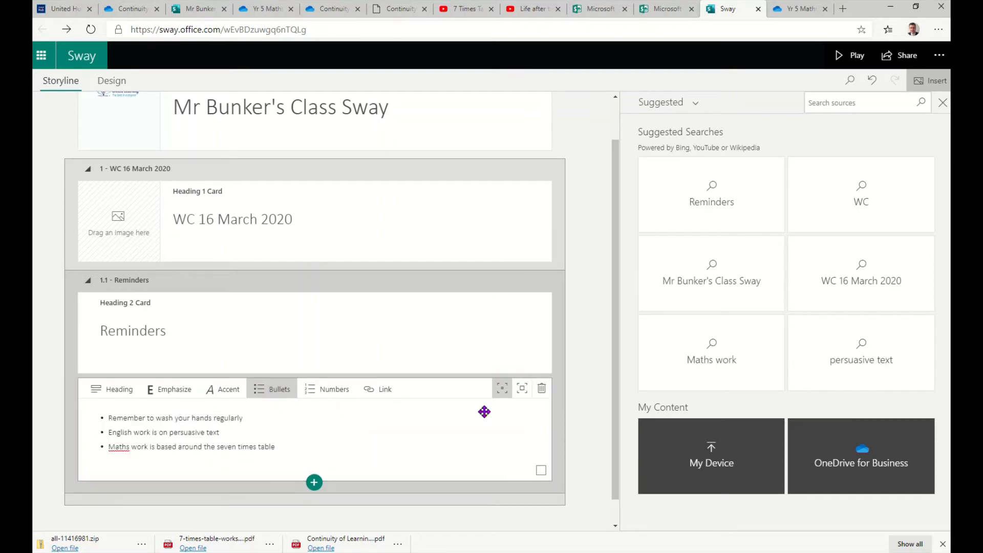
# - Raise the bulleted reminders card's emphasis by one level and add an empty image card beneath it
pyautogui.click(522, 390)
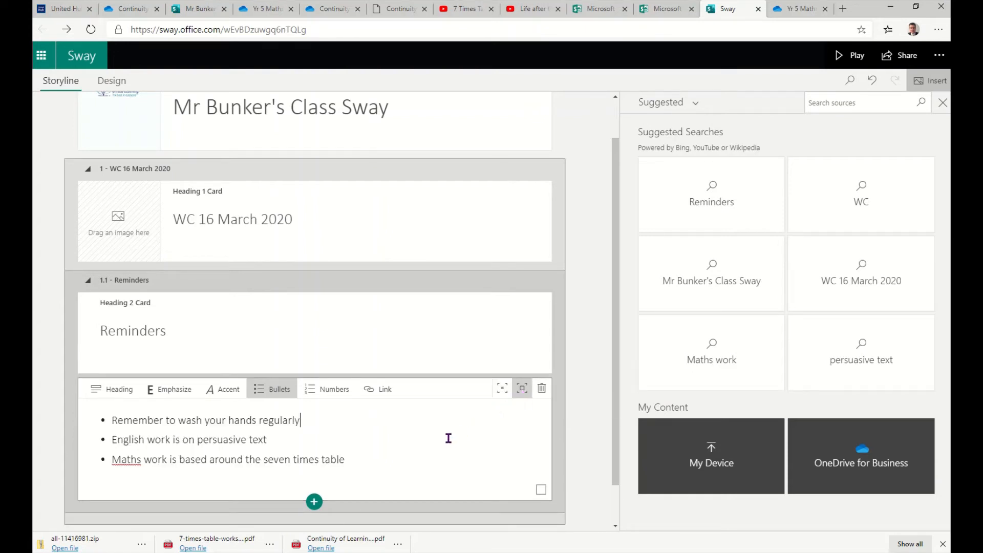
pyautogui.scroll(-1, 360, 476)
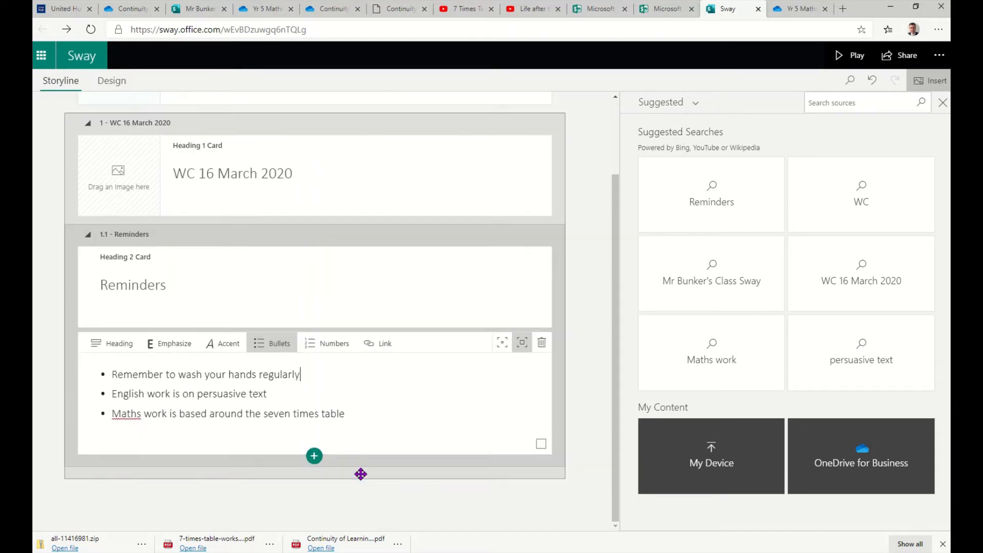
pyautogui.click(315, 456)
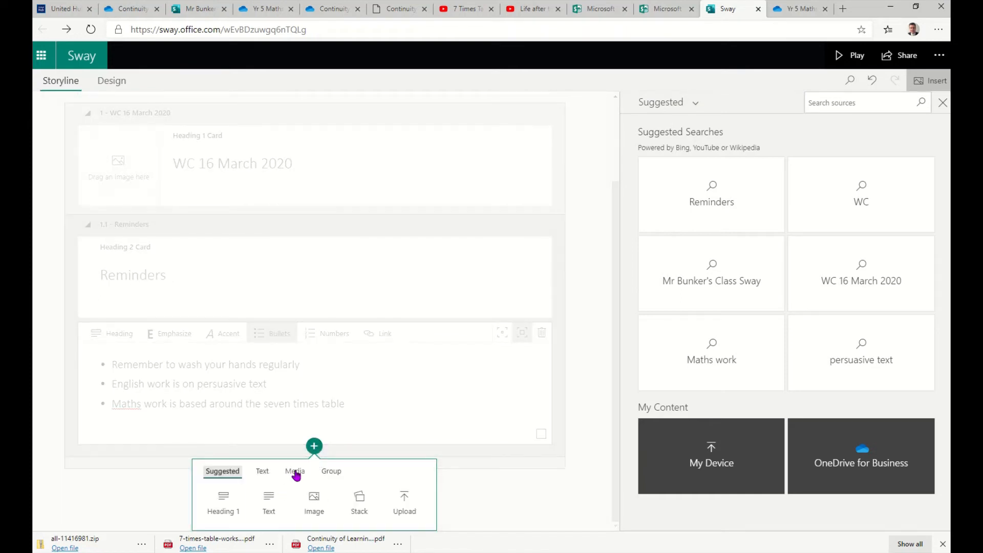
pyautogui.click(314, 500)
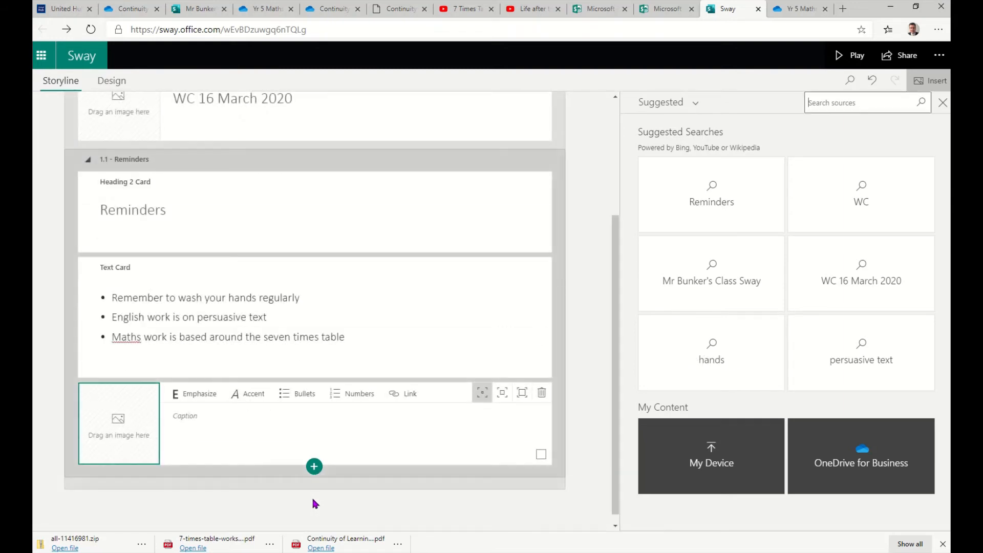
# - Search the image sources for "washing hands" and place the 450 x 292 photo of soapy hands in the new image card
pyautogui.click(848, 106)
pyautogui.write('washing hands')
pyautogui.press('Return')
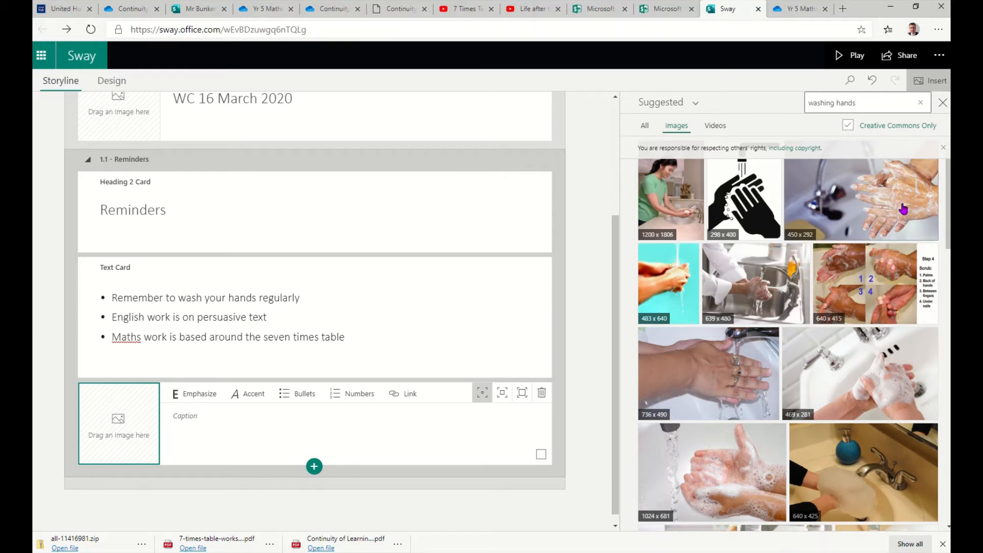
pyautogui.moveTo(903, 209); pyautogui.dragTo(140, 431)
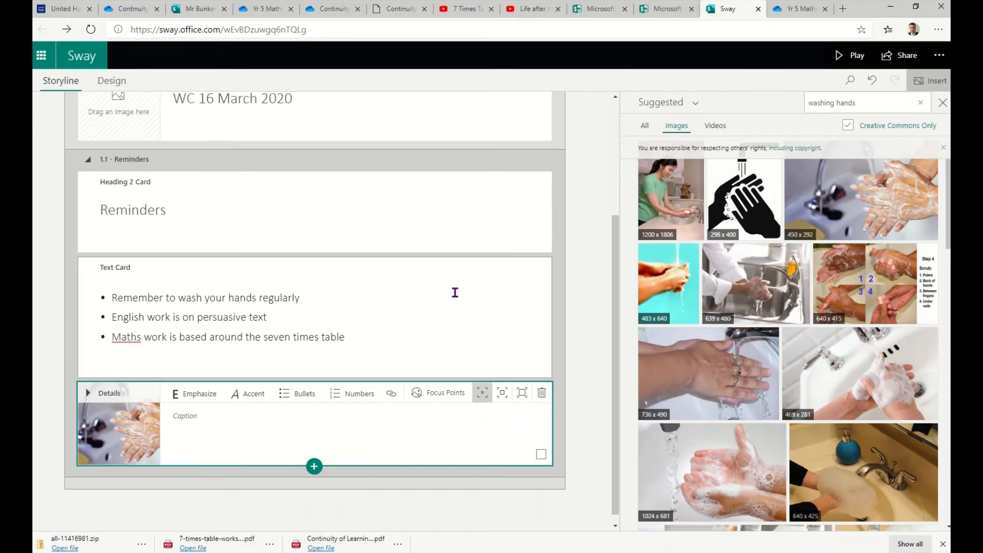
# - Add a text card below the image reading "Please complete the following two worksheets", ending with a new empty line
pyautogui.click(315, 467)
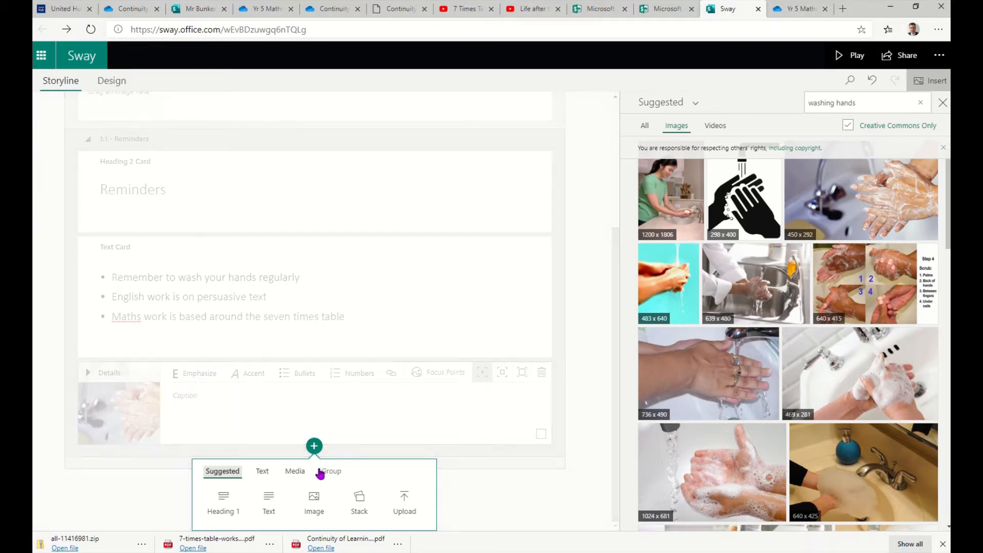
pyautogui.click(269, 501)
pyautogui.click(153, 420)
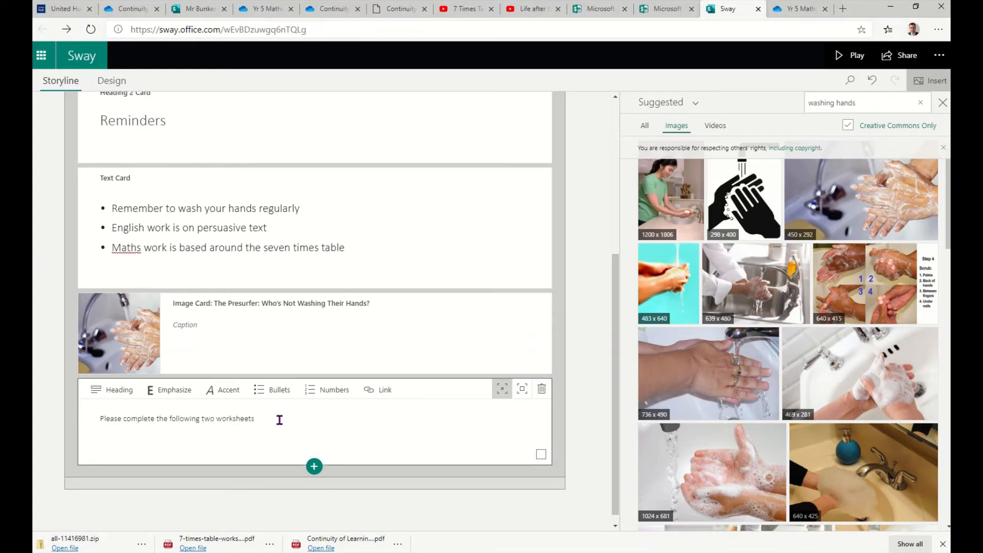
pyautogui.moveTo(279, 418); pyautogui.dragTo(75, 424)
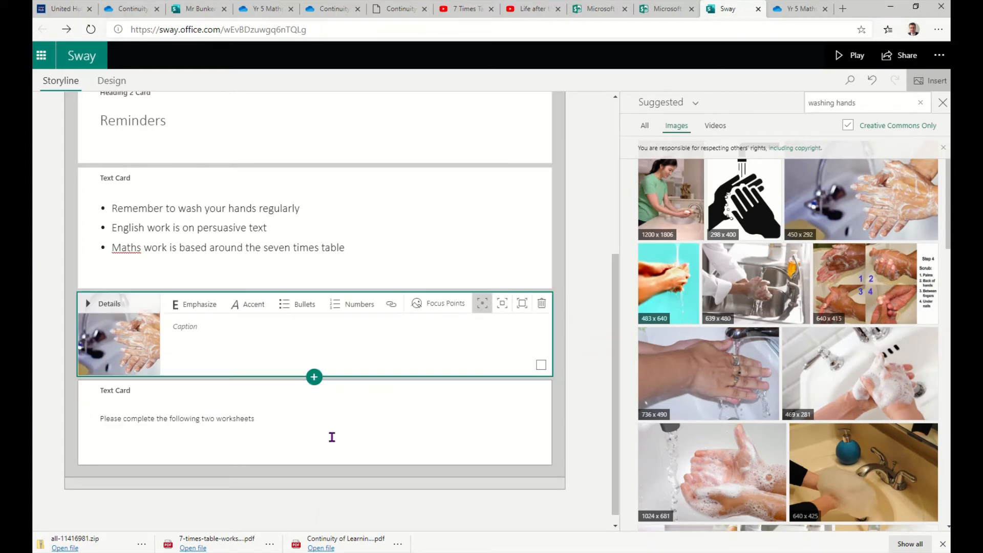
pyautogui.click(311, 415)
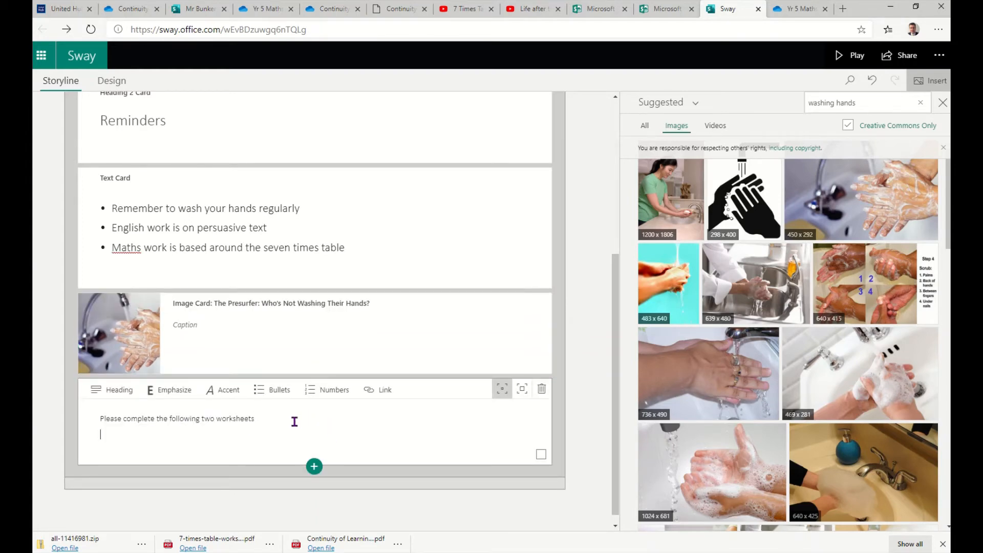
pyautogui.press('Return')
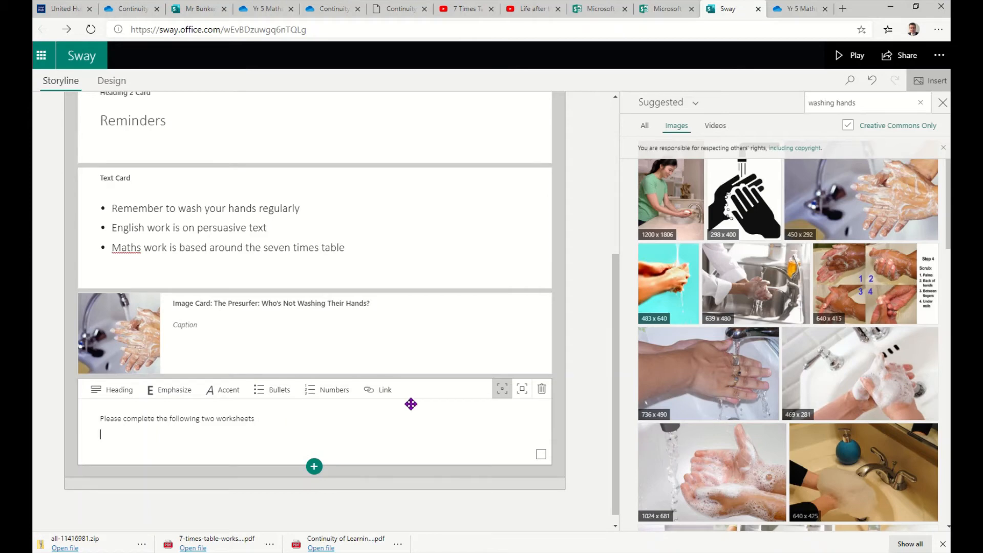
pyautogui.click(379, 396)
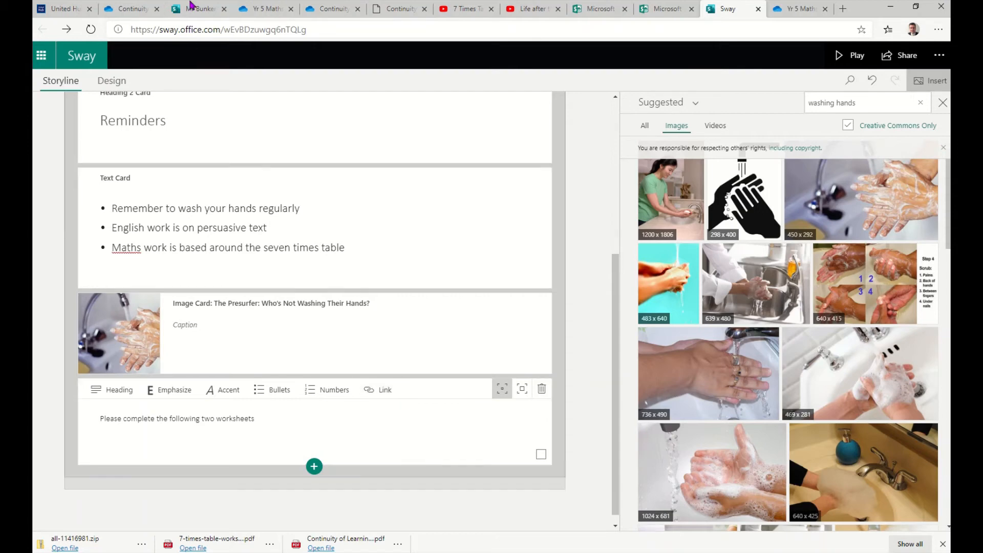
# - Switch to OneDrive and open the sharing options for the Yr 5 Maths Week 1 folder inside Continuity of Learning
pyautogui.click(265, 10)
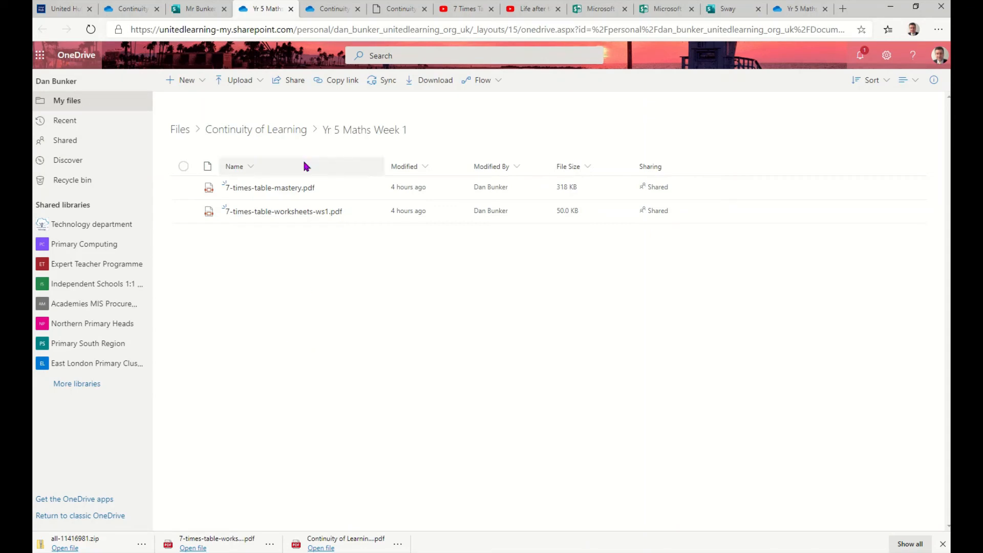
pyautogui.click(281, 132)
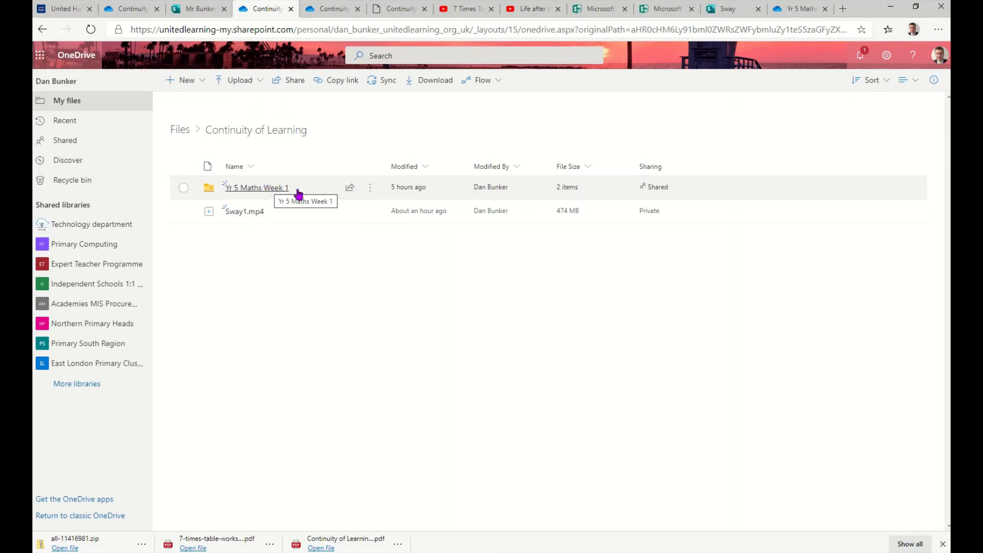
pyautogui.click(371, 196)
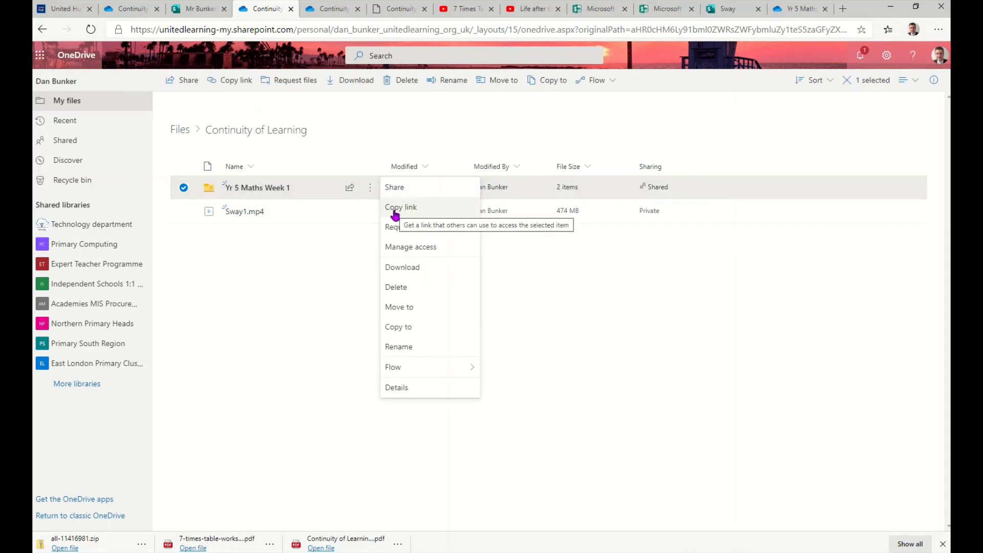
pyautogui.click(397, 193)
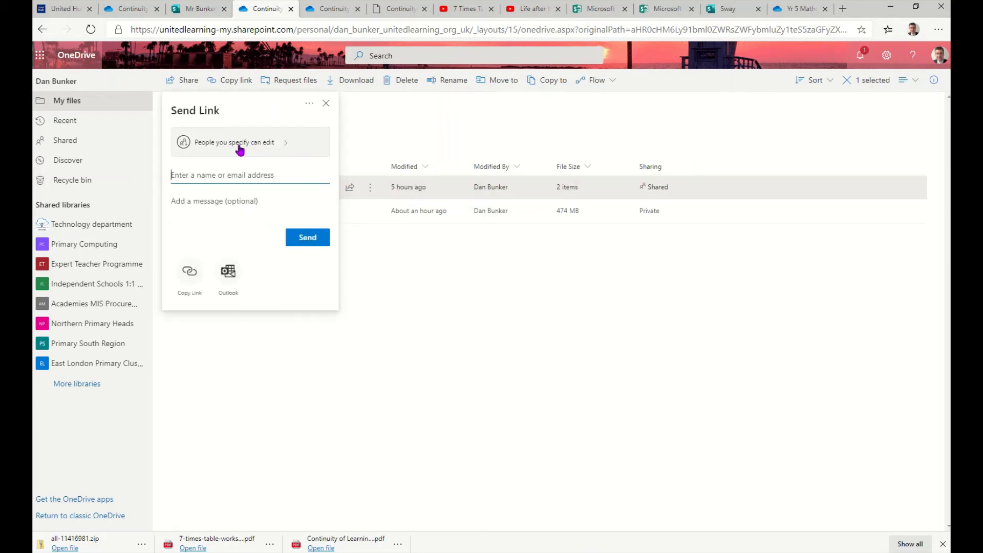
# - Make the folder link work for anyone with the link, disallow editing, and copy the link
pyautogui.click(278, 146)
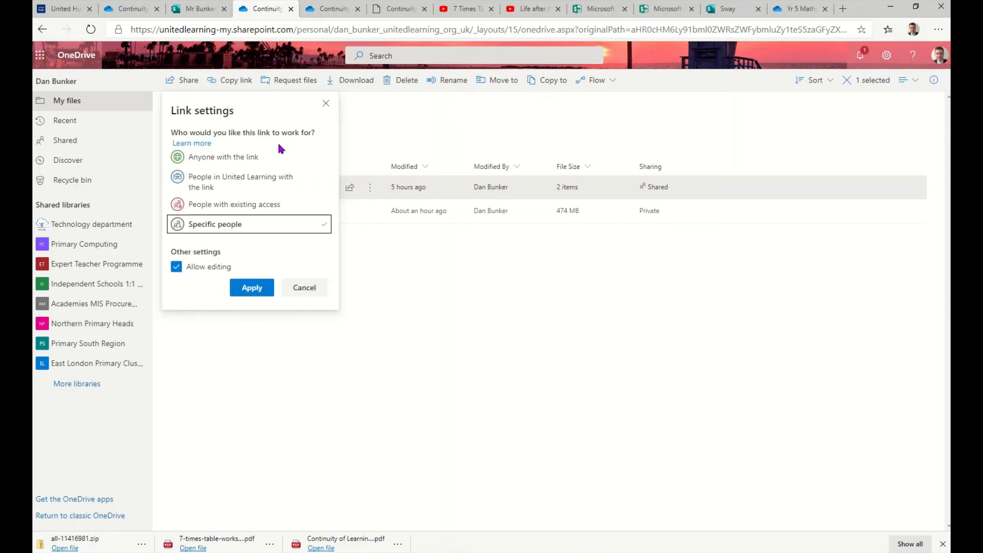
pyautogui.click(236, 160)
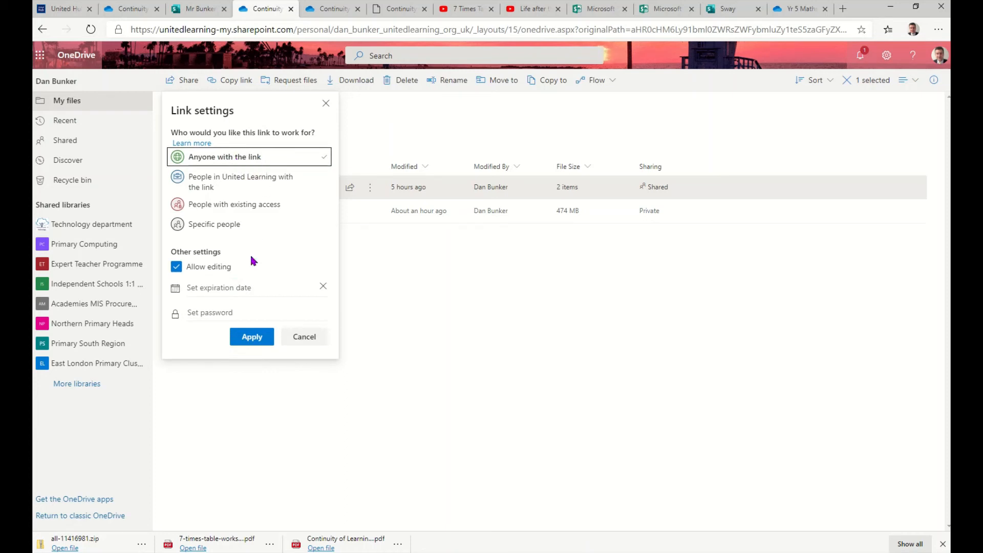
pyautogui.click(176, 266)
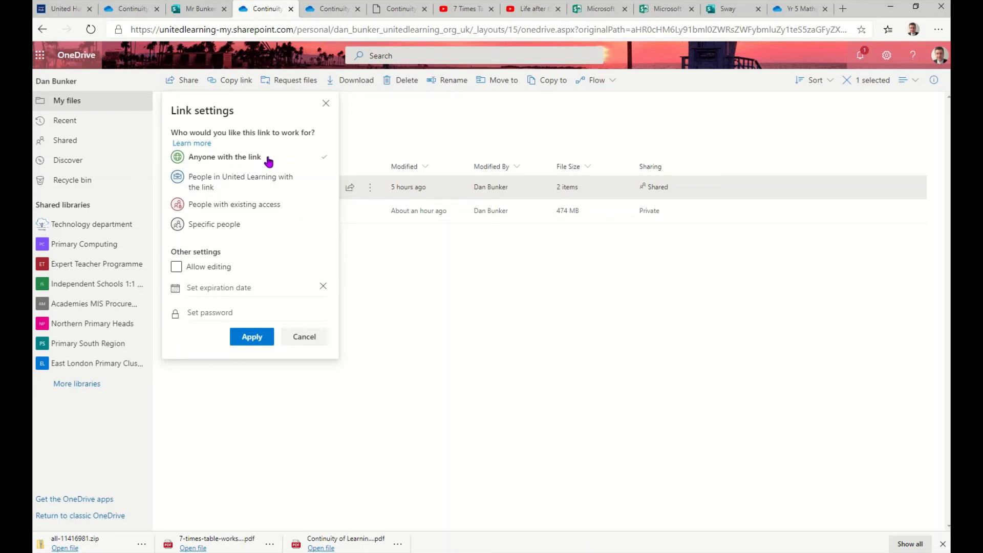
pyautogui.click(252, 337)
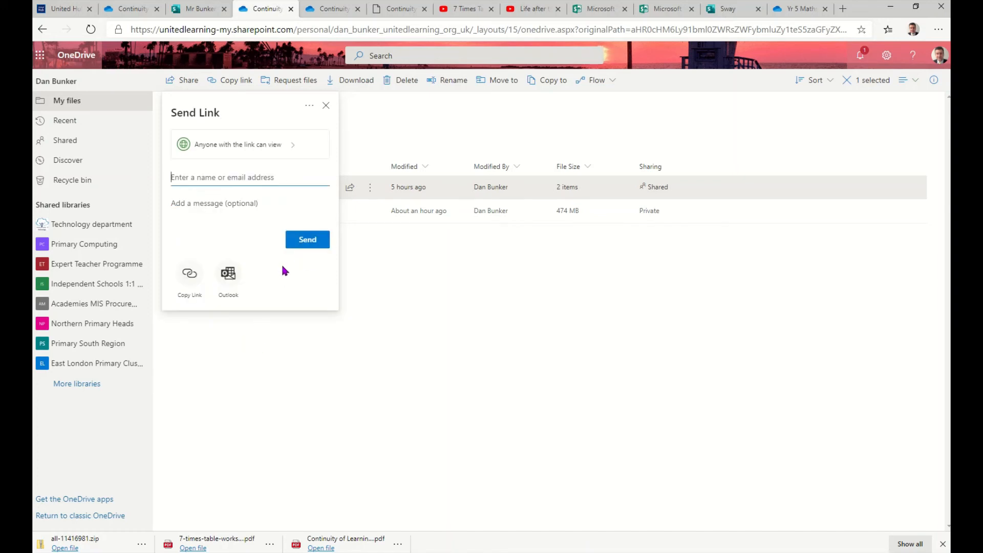
pyautogui.click(189, 277)
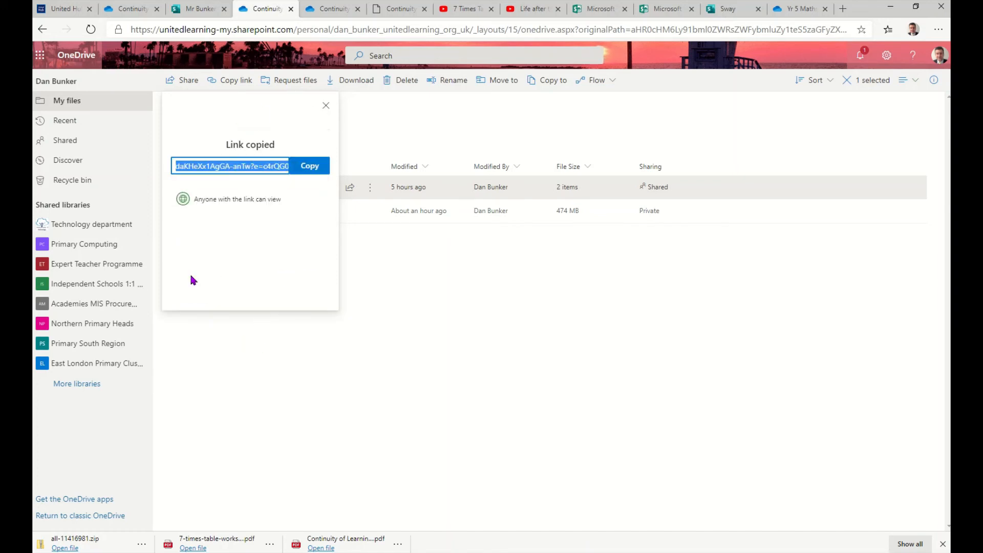
pyautogui.click(315, 169)
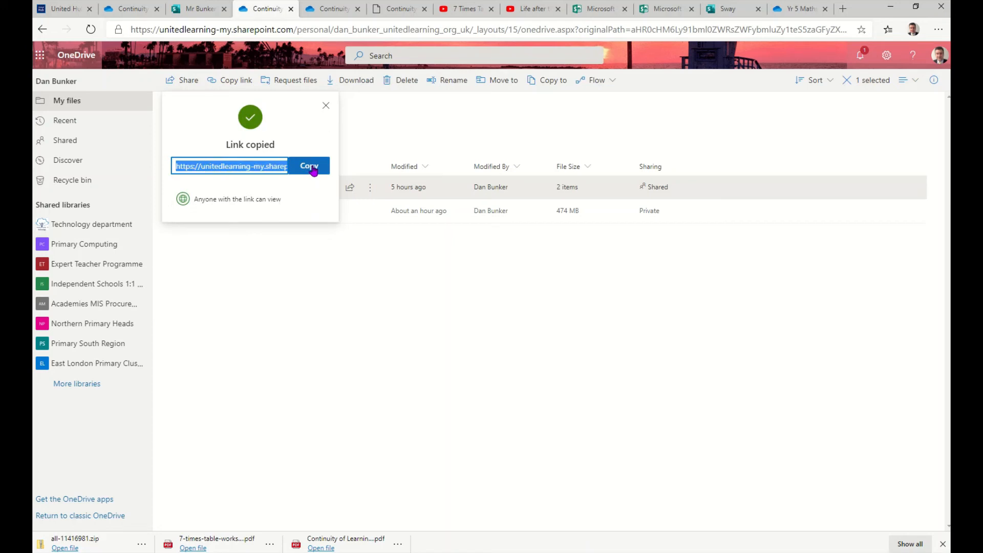
# - Return to Sway and insert a link with display text "Worksheets" to the copied folder address in the worksheets text card
pyautogui.click(727, 9)
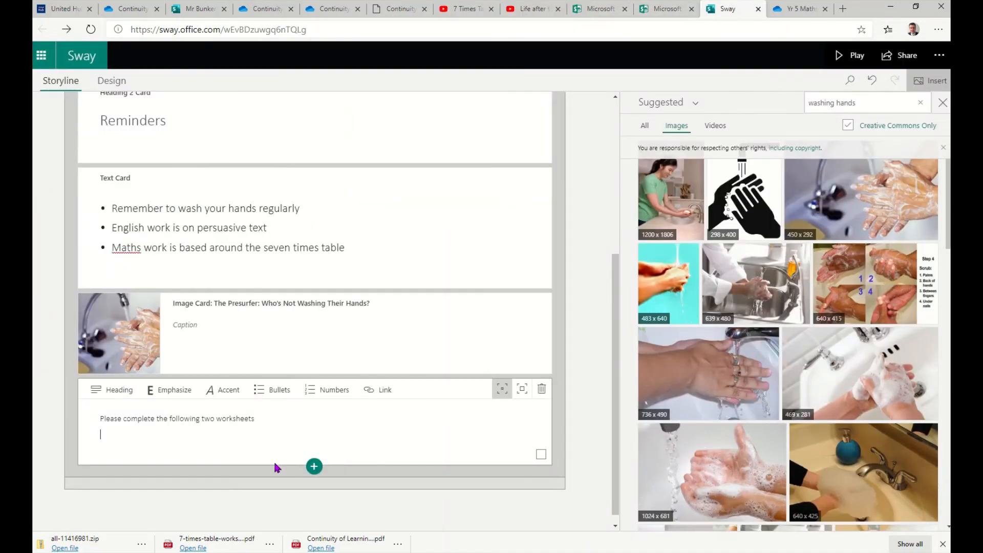
pyautogui.click(378, 391)
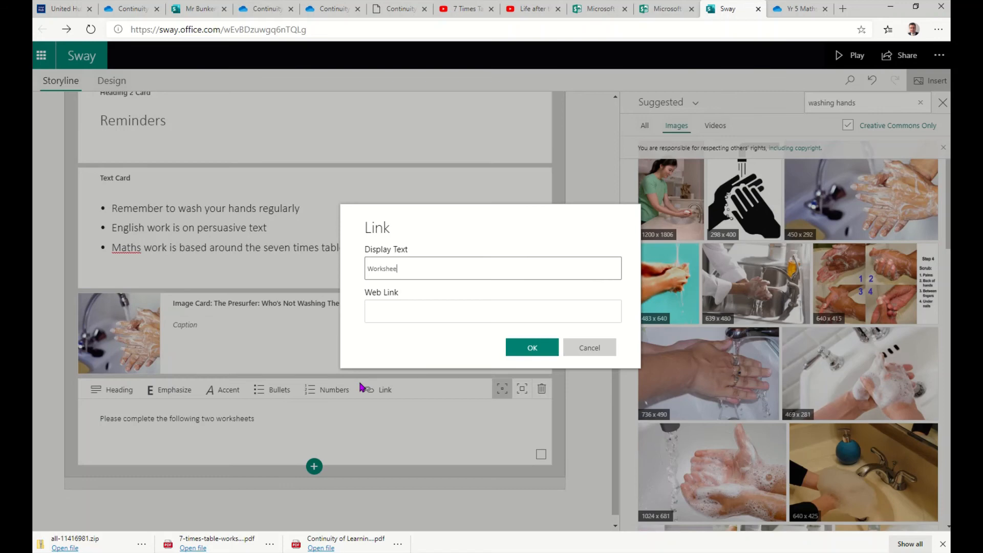
pyautogui.click(414, 306)
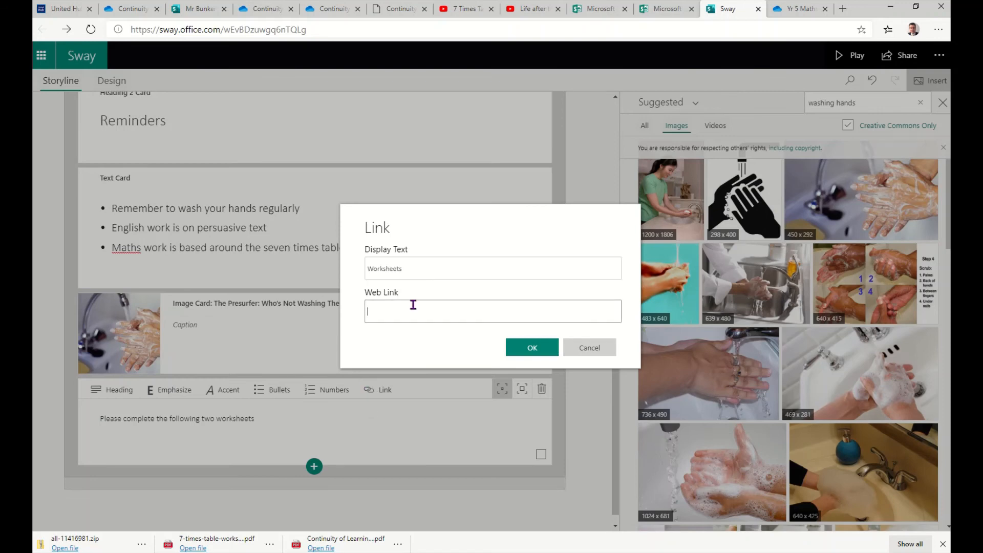
pyautogui.hotkey('ctrl', 'v')
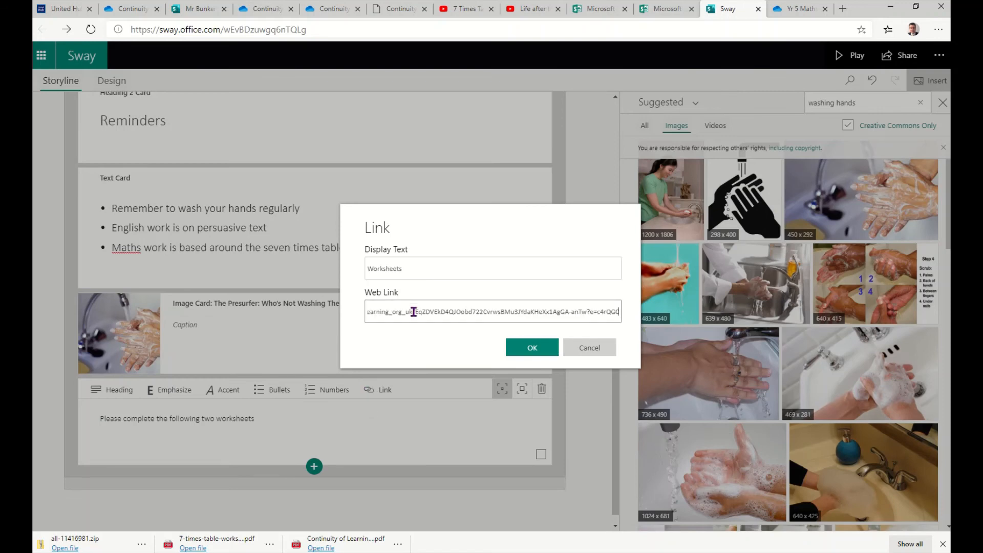
pyautogui.click(532, 349)
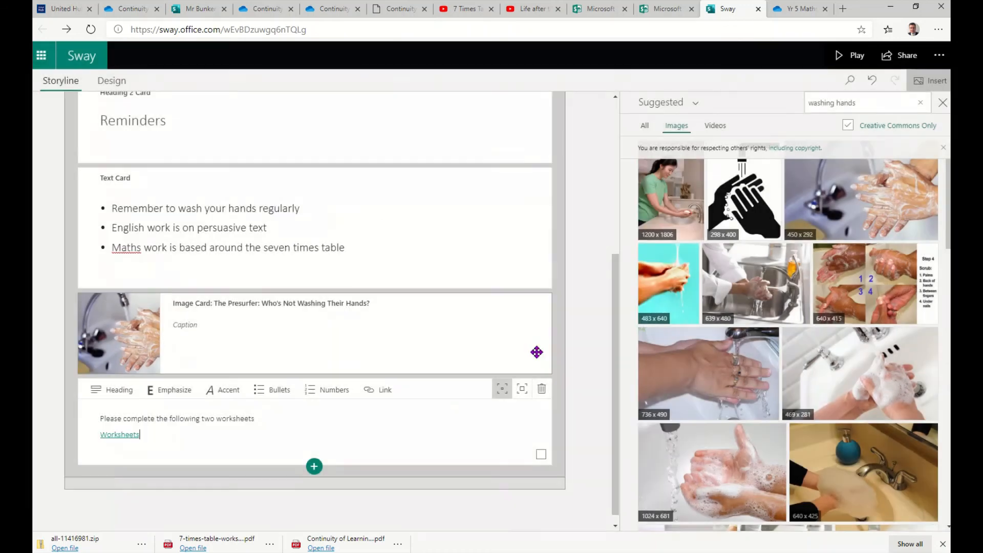
# - Raise the emphasis of the whole worksheets text card by one level
pyautogui.moveTo(162, 441); pyautogui.dragTo(83, 406)
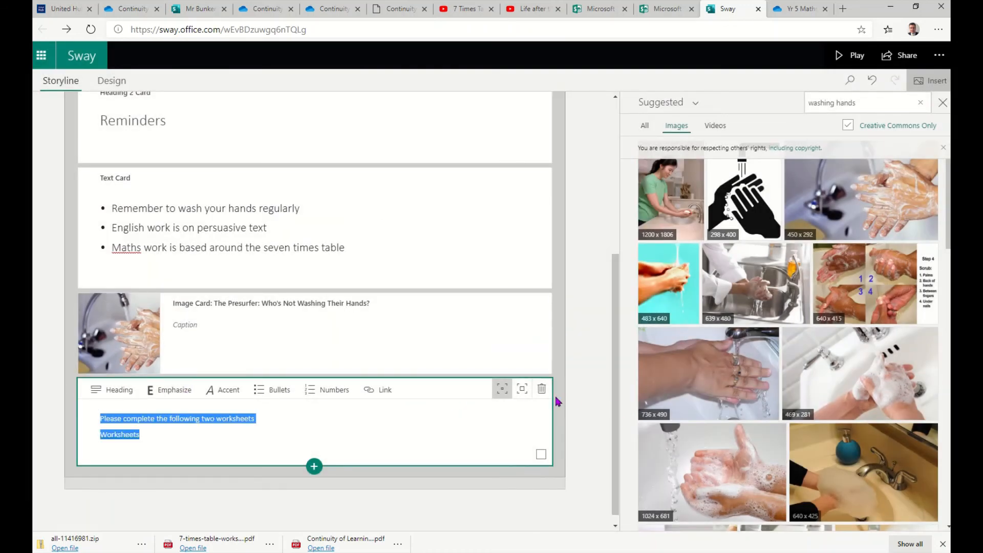
pyautogui.click(523, 390)
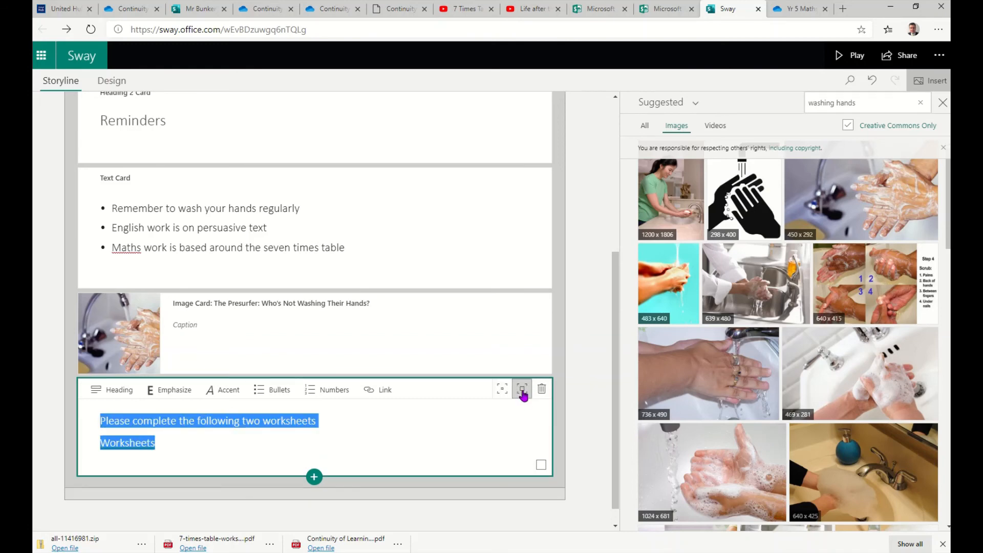
pyautogui.click(466, 441)
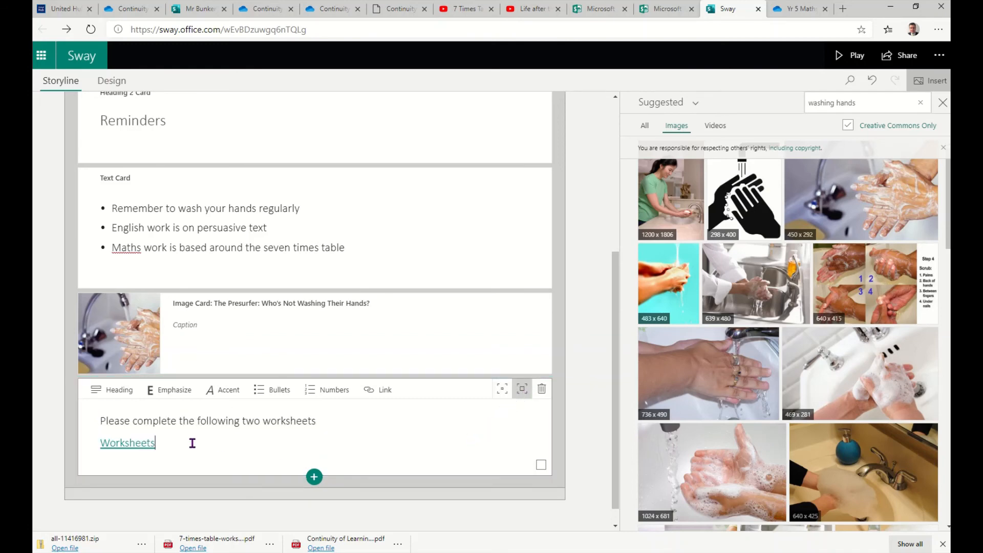
# - Apply Emphasize formatting to the "Worksheets" link text
pyautogui.moveTo(186, 443); pyautogui.dragTo(82, 443)
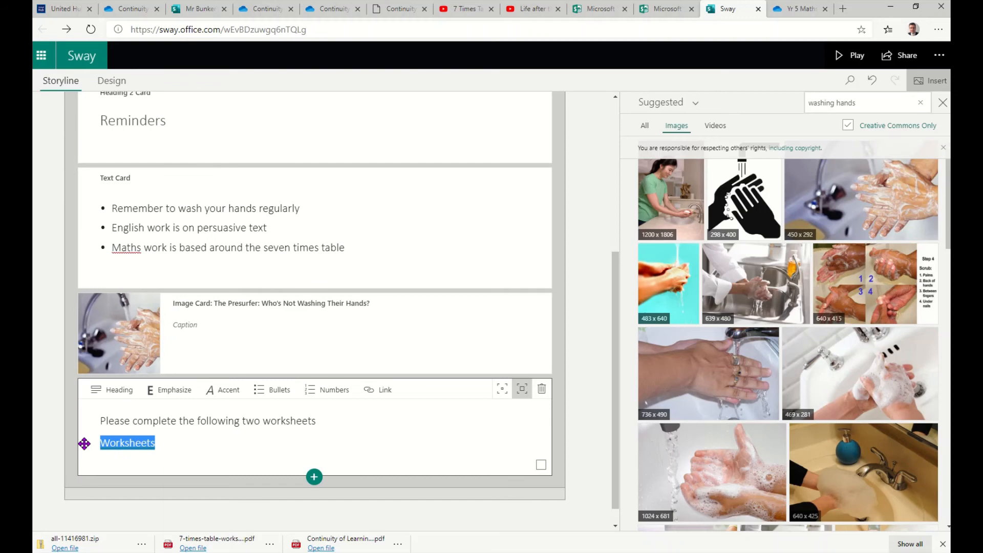
pyautogui.click(166, 392)
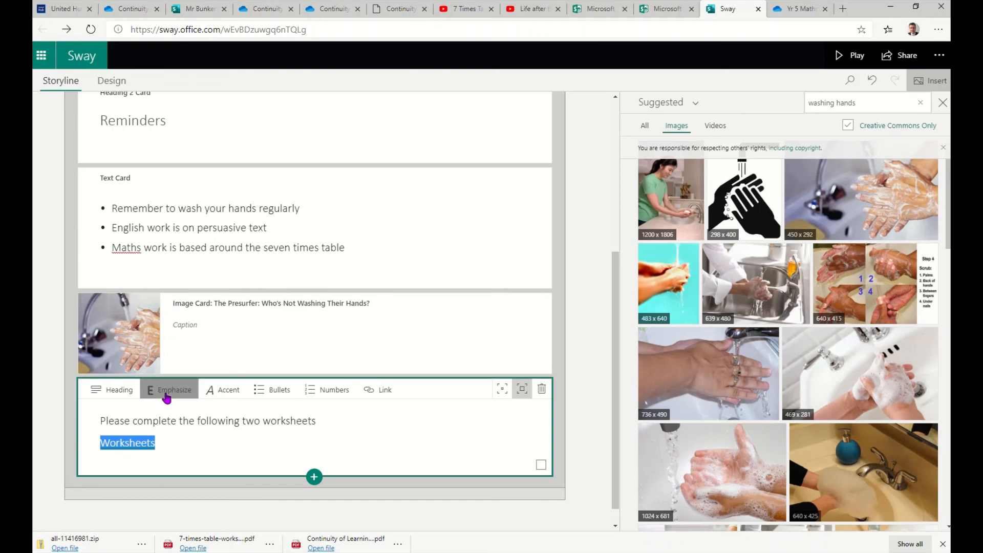
pyautogui.click(364, 449)
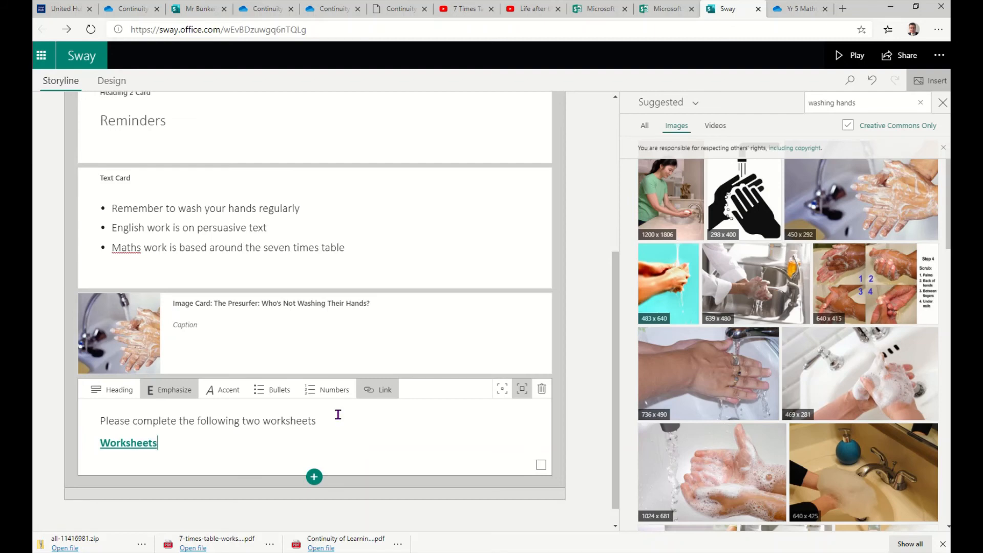
pyautogui.scroll(4, 287, 347)
pyautogui.scroll(-4, 291, 290)
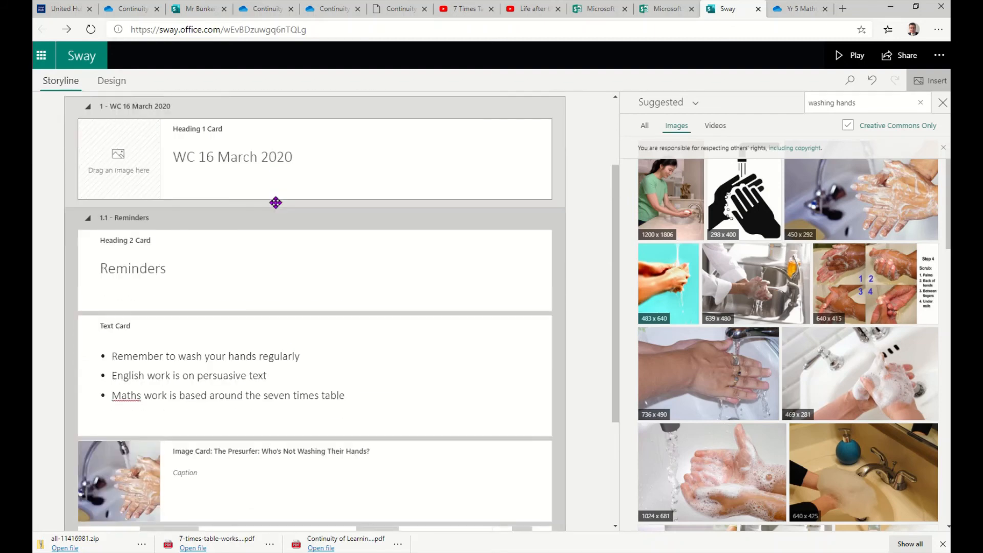
pyautogui.scroll(-1, 286, 237)
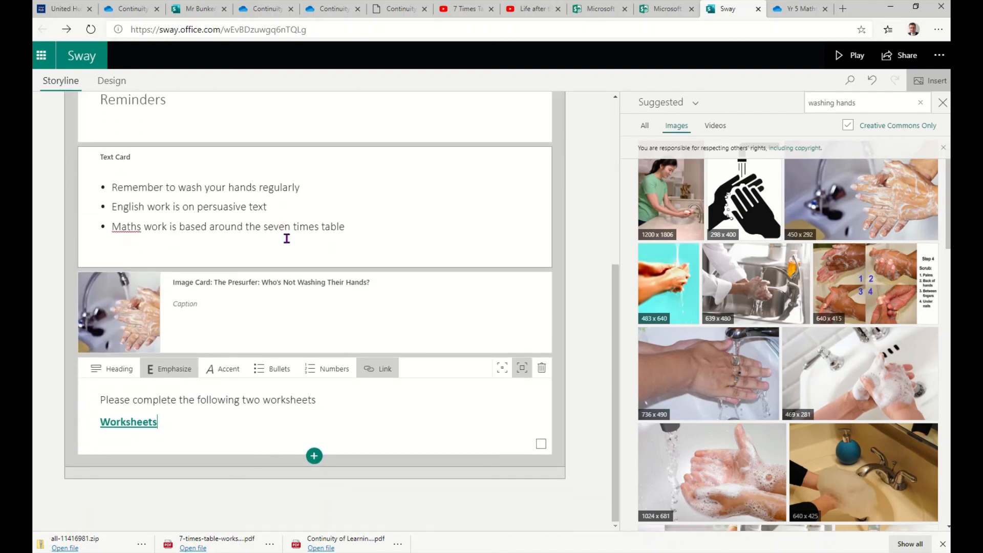
# - Add an empty video card directly below the worksheets text card
pyautogui.click(314, 457)
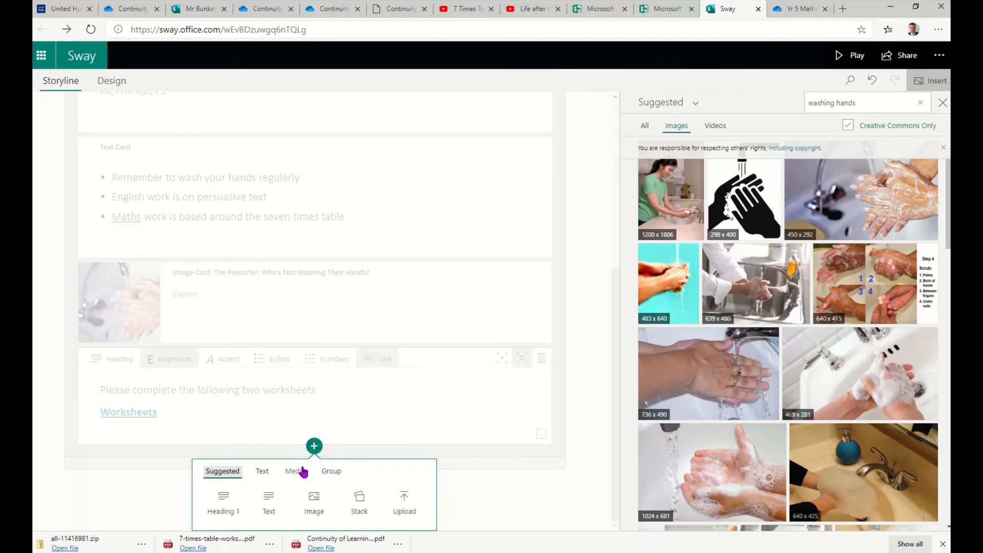
pyautogui.click(301, 474)
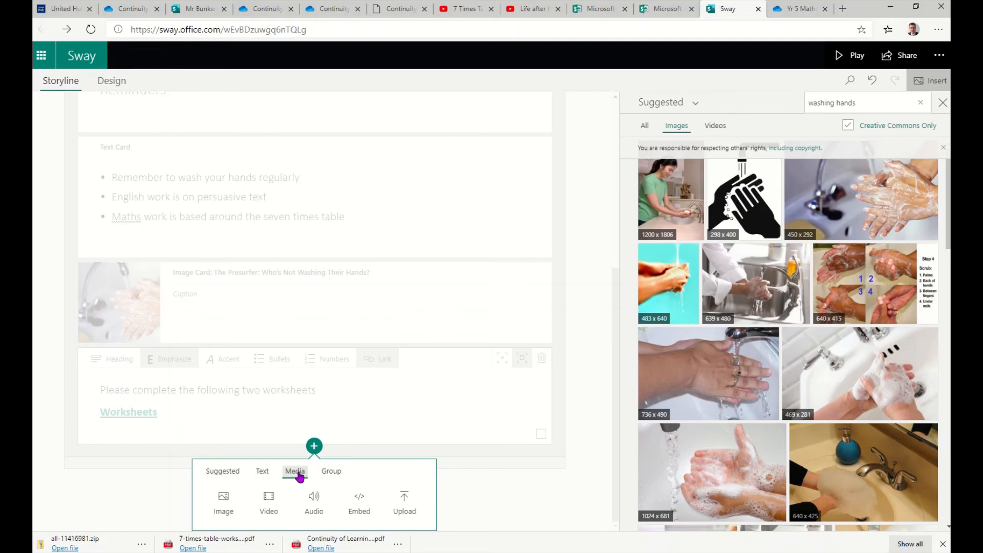
pyautogui.click(268, 500)
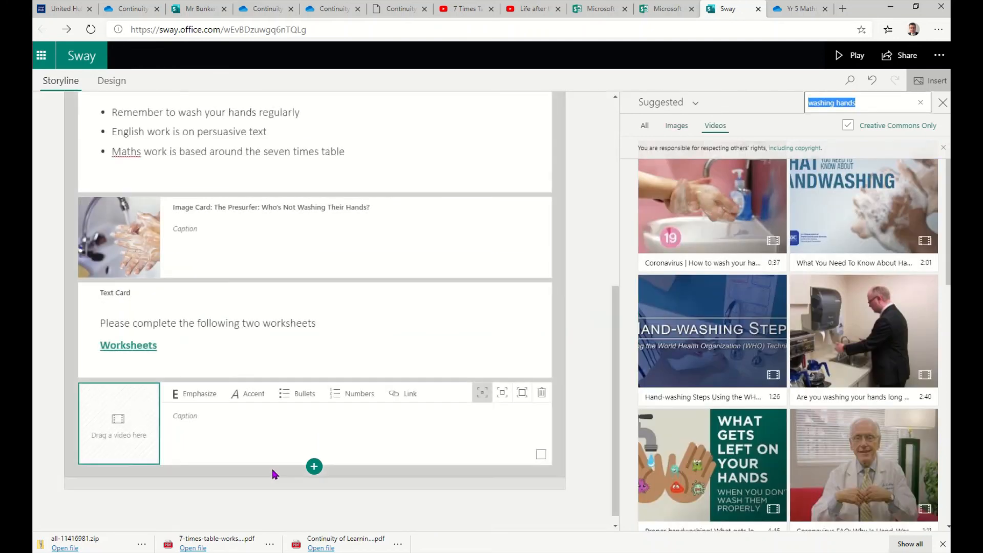
# - Switch to the YouTube video "Life after the Norman Conquest" and copy its web address
pyautogui.click(526, 13)
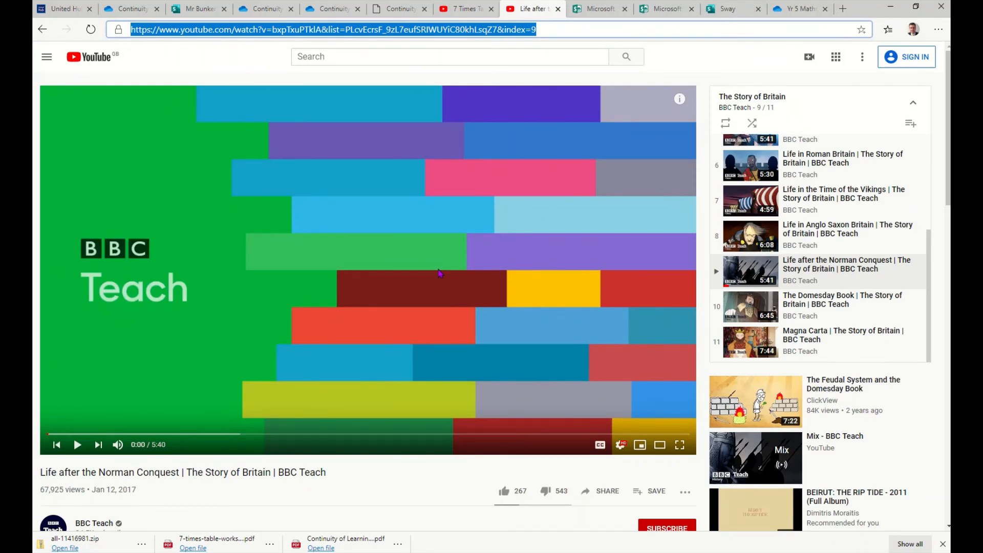
pyautogui.rightClick(273, 32)
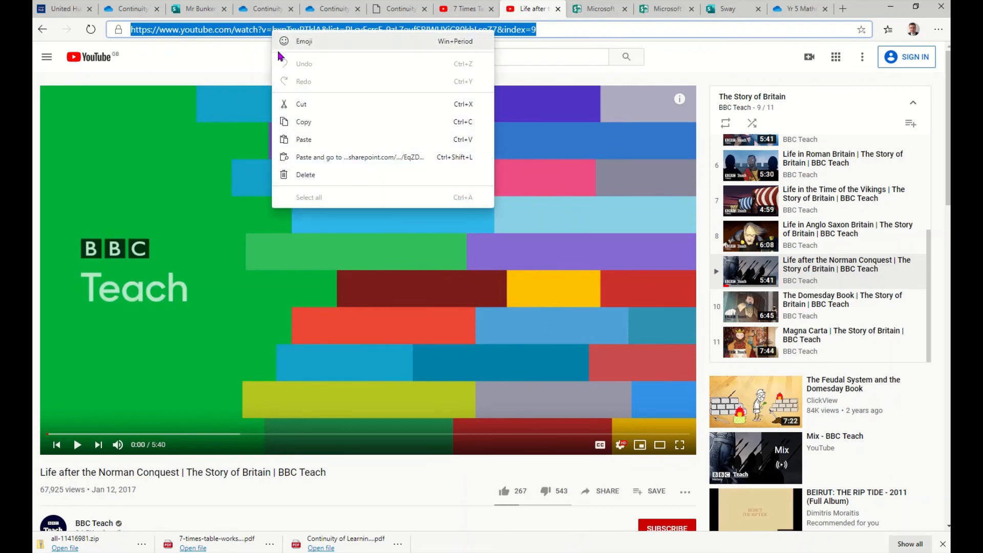
pyautogui.click(304, 122)
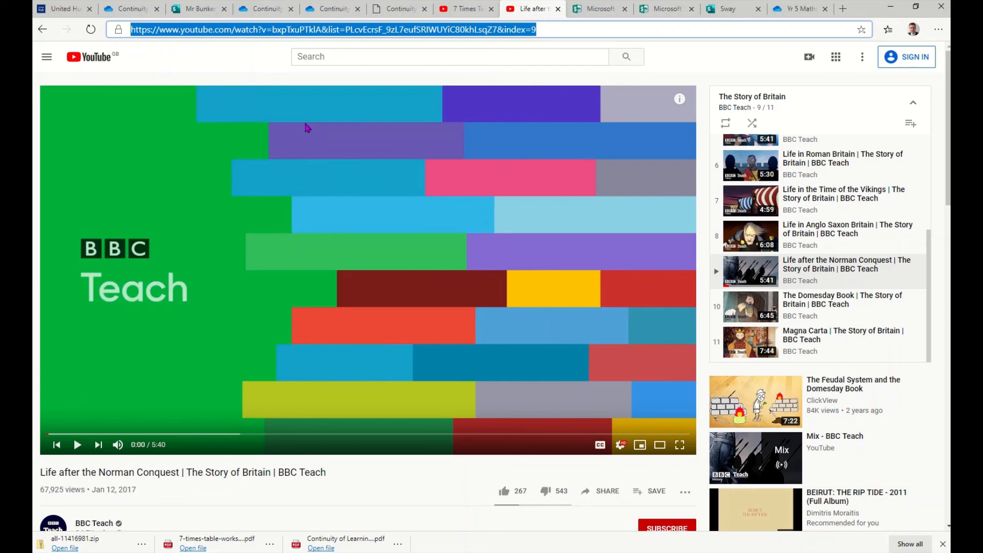
# - Return to Sway, place the video found with the copied address in the empty video card, and raise the card's emphasis by one level
pyautogui.click(715, 10)
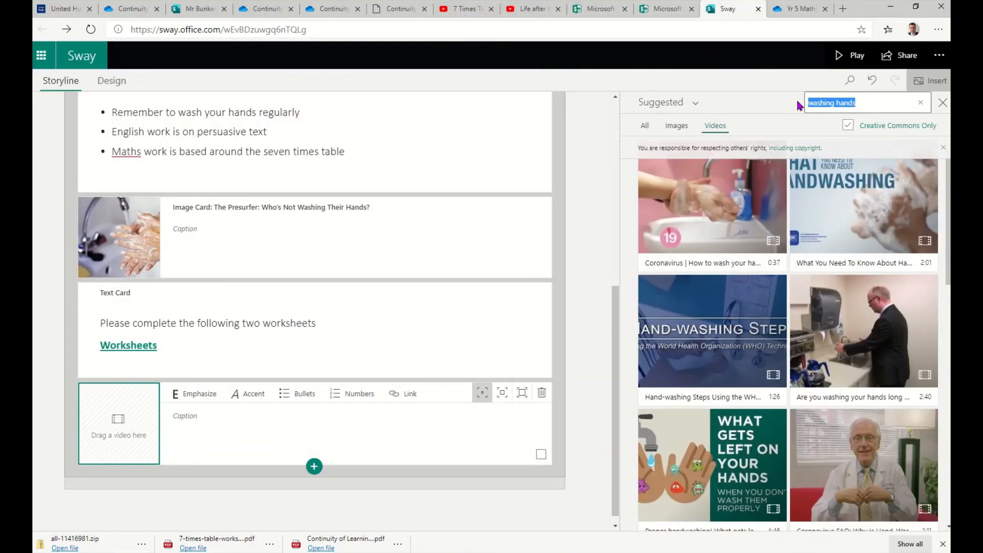
pyautogui.press('BackSpace')
pyautogui.hotkey('ctrl', 'v')
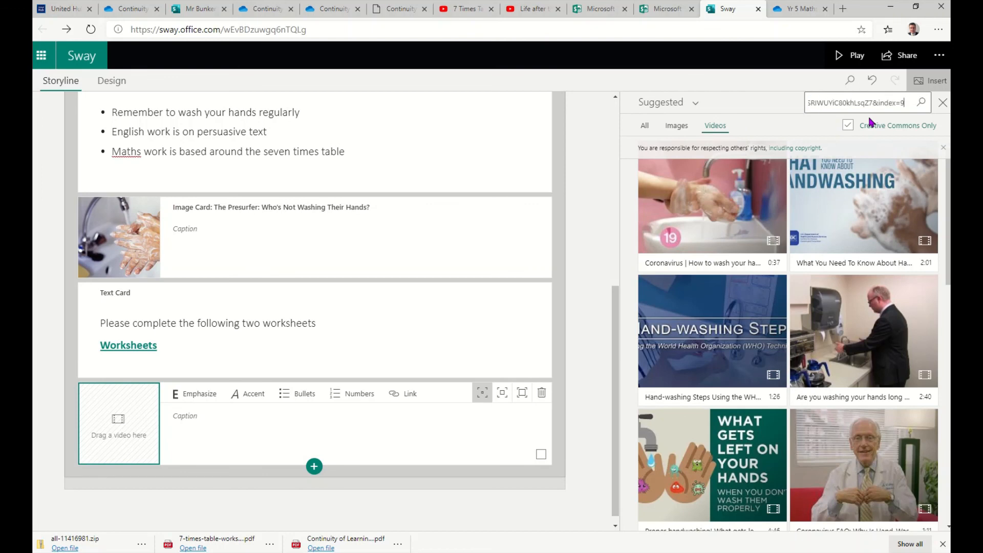
pyautogui.click(923, 104)
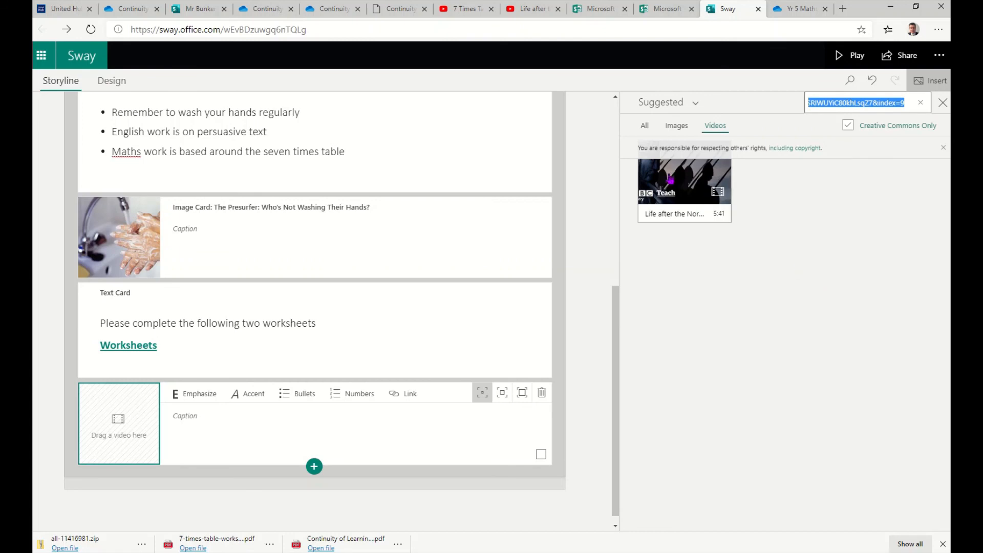
pyautogui.moveTo(670, 178); pyautogui.dragTo(108, 426)
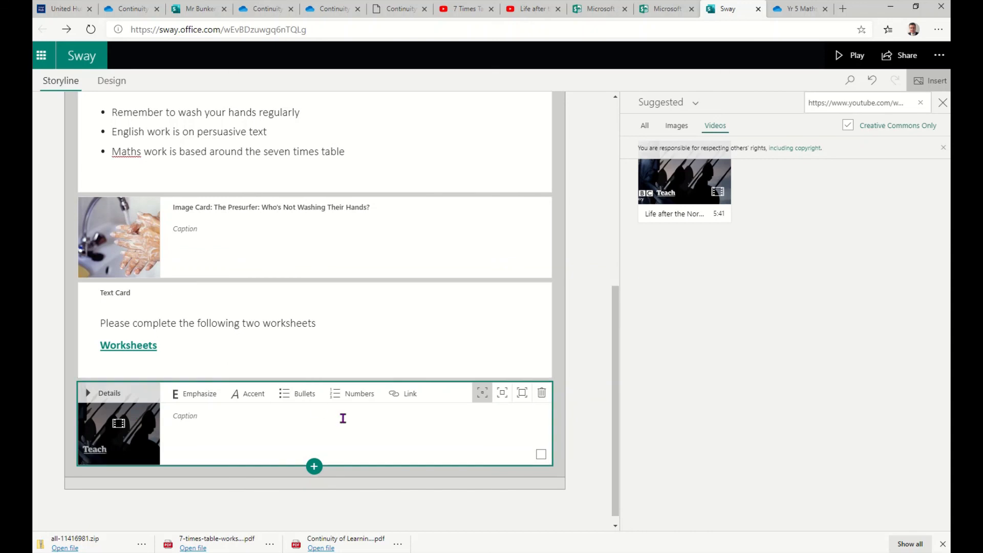
pyautogui.click(504, 399)
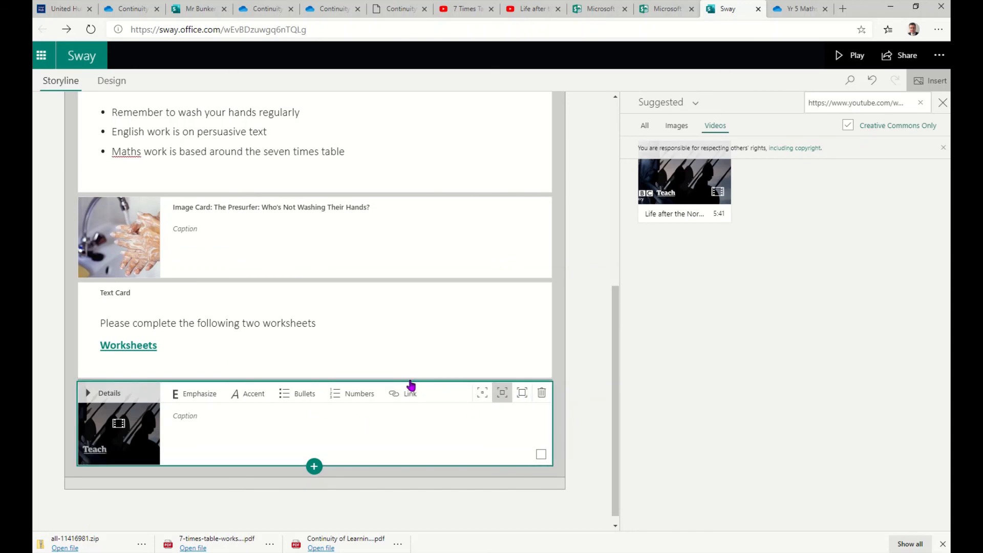
# - Preview the Sway and look through it from the title image to the reminders, worksheets link and embedded video
pyautogui.scroll(3, 411, 385)
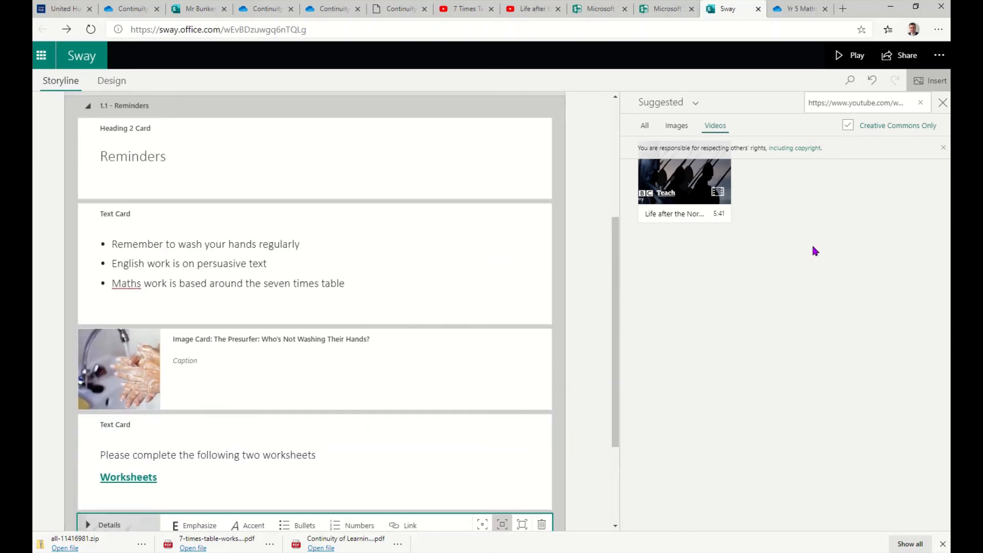
pyautogui.click(853, 56)
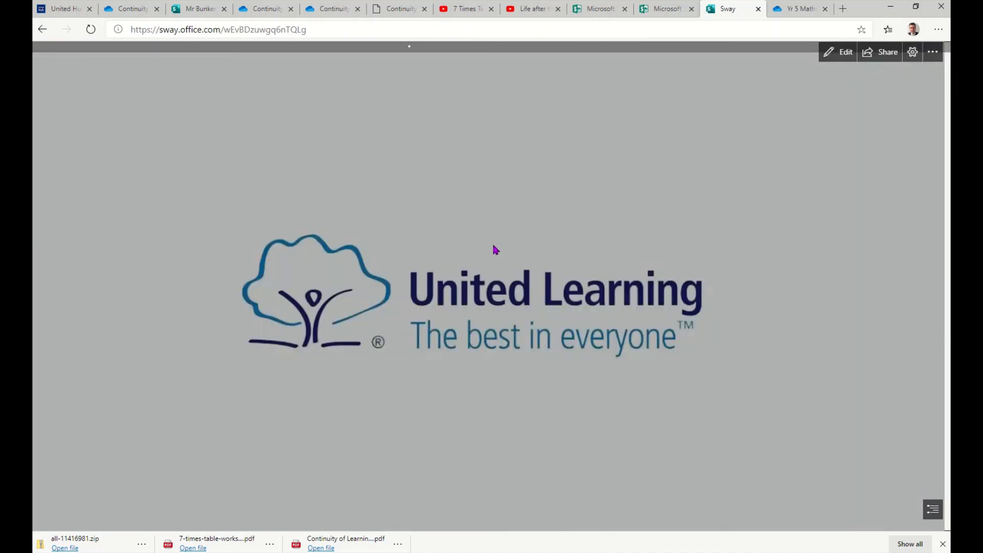
pyautogui.scroll(-3, 490, 298)
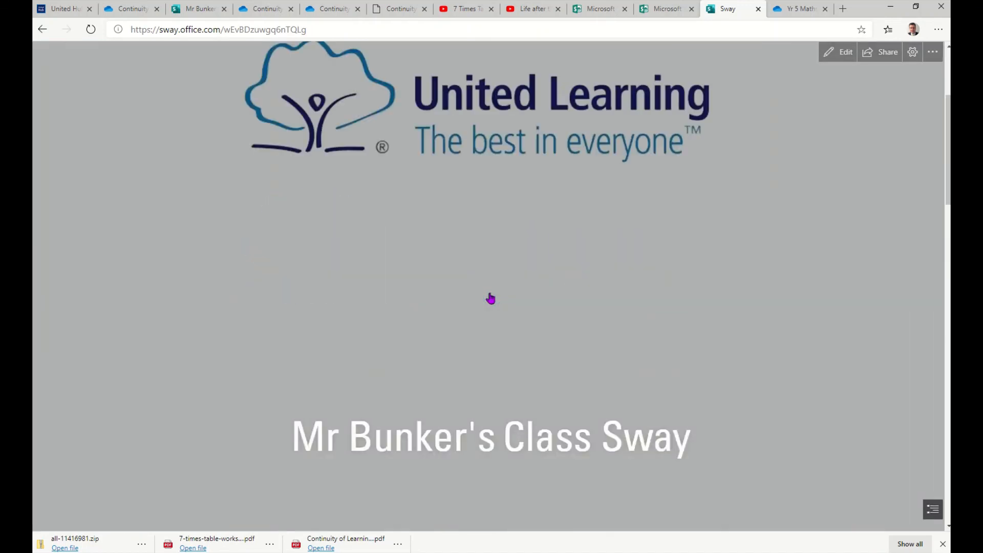
pyautogui.scroll(-5, 490, 299)
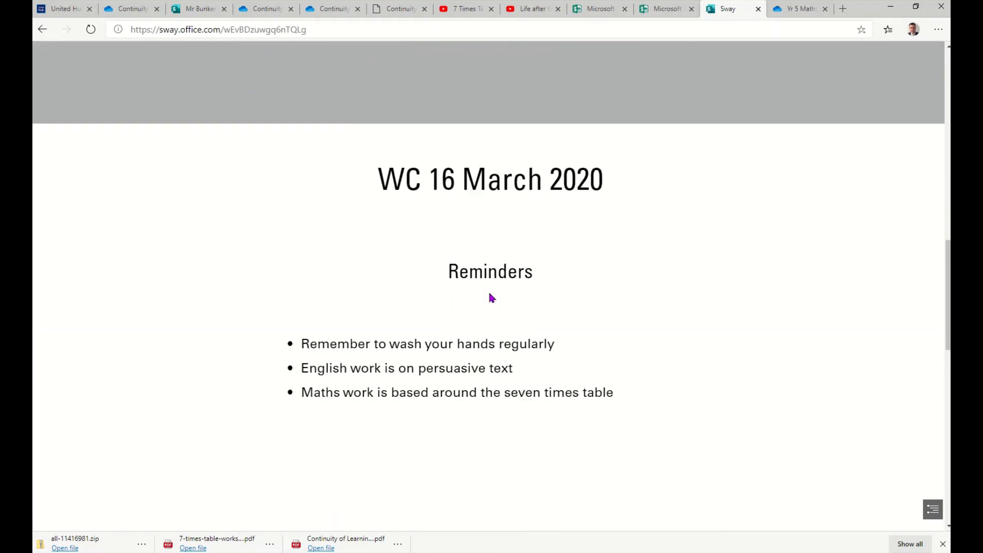
pyautogui.scroll(-8, 491, 297)
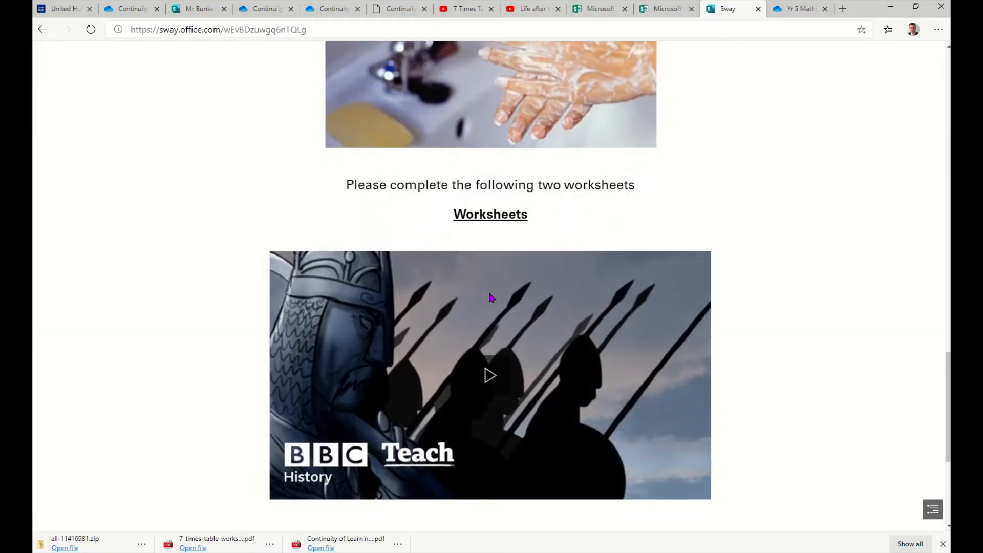
pyautogui.scroll(-2, 491, 297)
pyautogui.scroll(4, 491, 297)
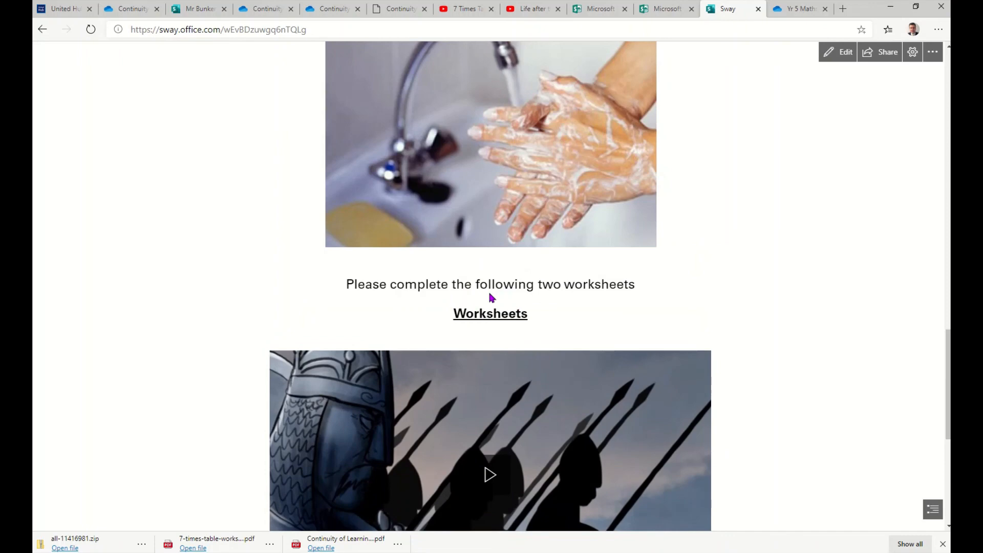